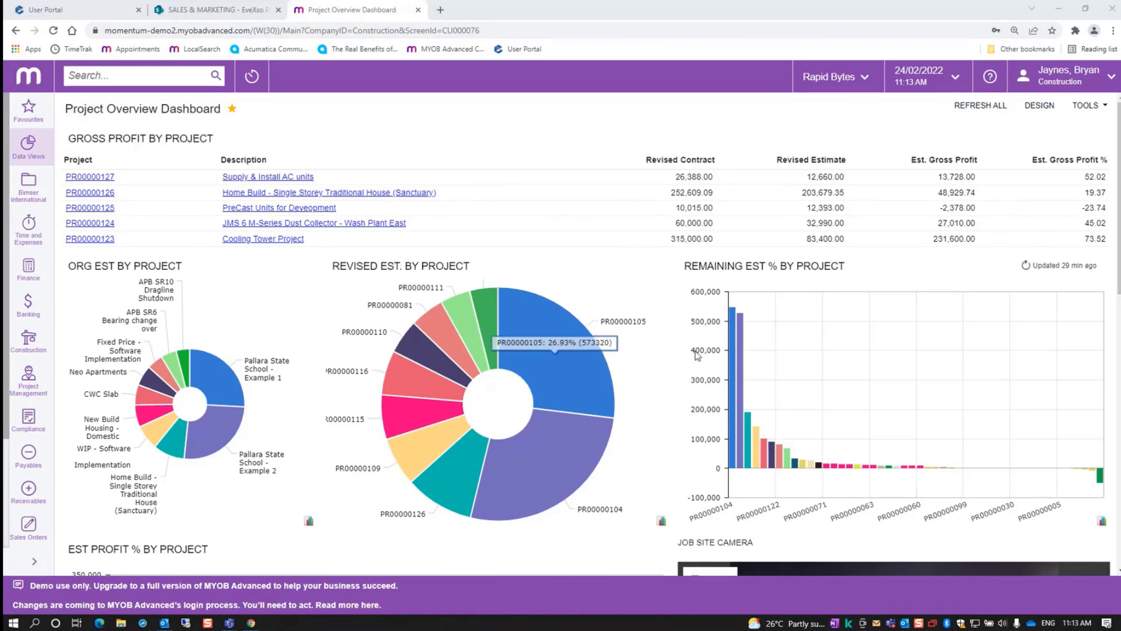
- Scroll the dashboard and open project PR00000126 in a new tab
{"action": "scroll", "coordinate": [697, 355], "scroll_direction": "down", "scroll_amount": 3}
{"action": "scroll", "coordinate": [184, 291], "scroll_direction": "down", "scroll_amount": 2}
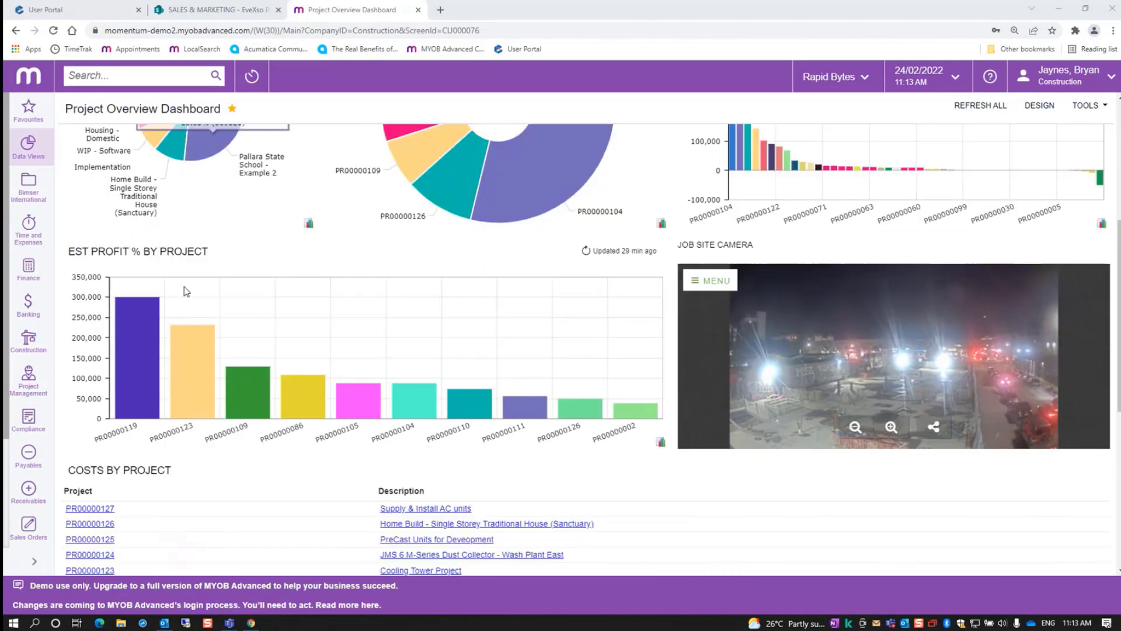
{"action": "scroll", "coordinate": [184, 291], "scroll_direction": "down", "scroll_amount": 2}
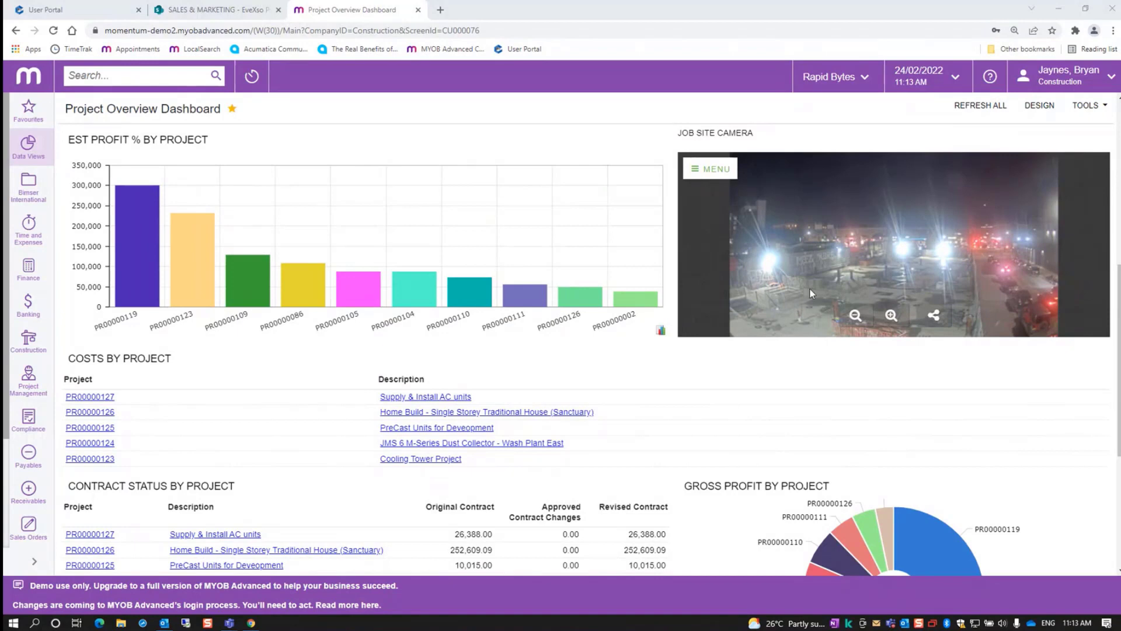
{"action": "scroll", "coordinate": [714, 487], "scroll_direction": "down", "scroll_amount": 4}
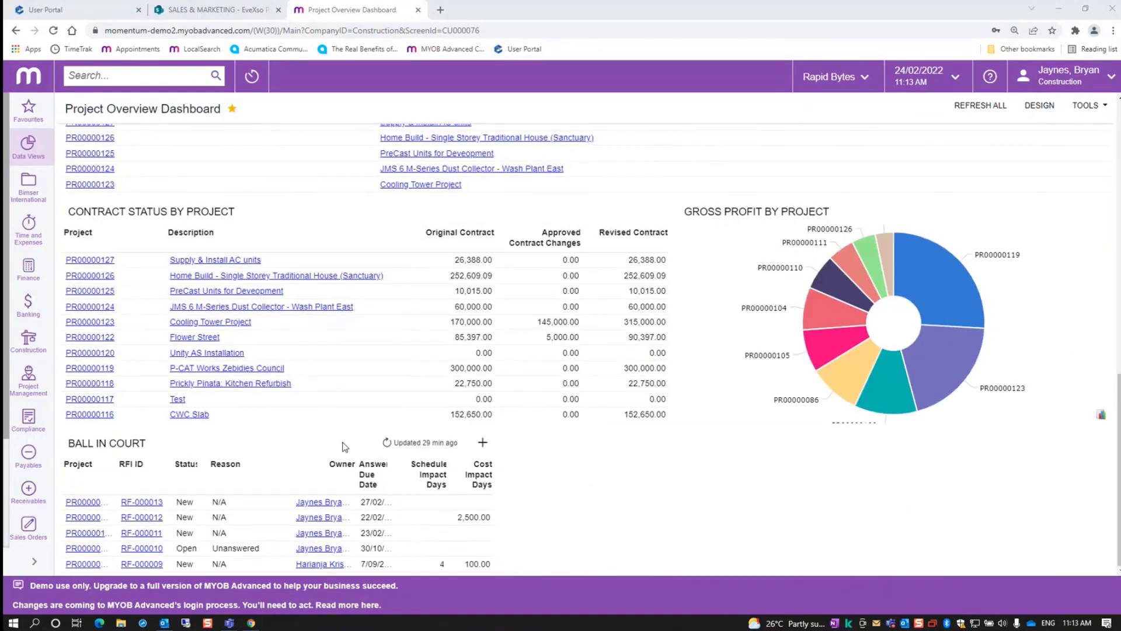
{"action": "scroll", "coordinate": [324, 438], "scroll_direction": "up", "scroll_amount": 3}
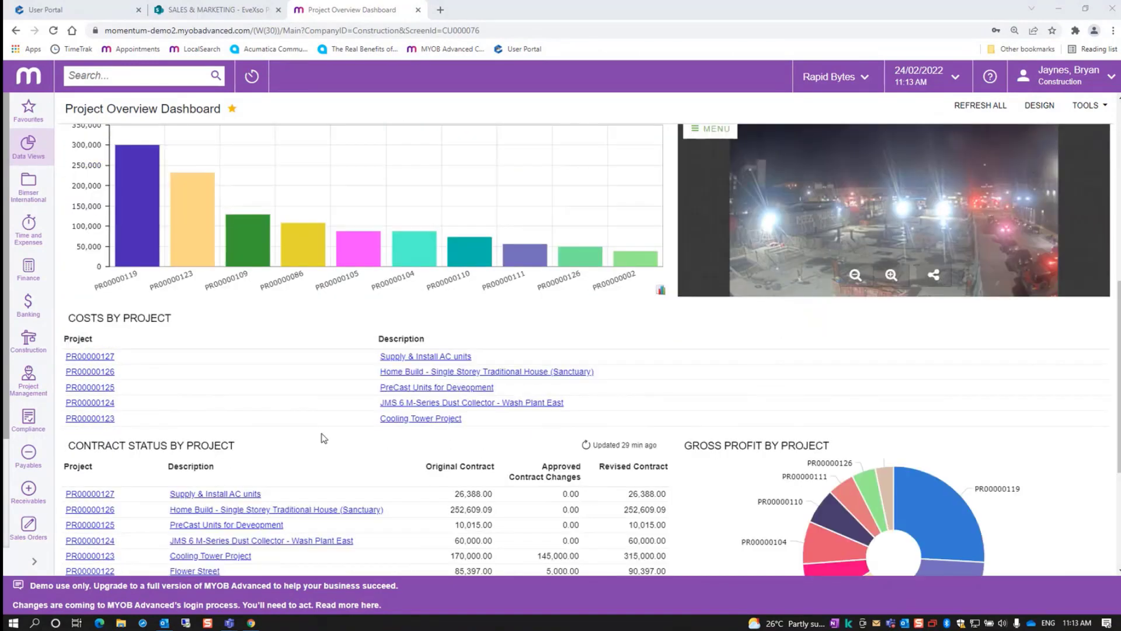
{"action": "scroll", "coordinate": [505, 491], "scroll_direction": "up", "scroll_amount": 3}
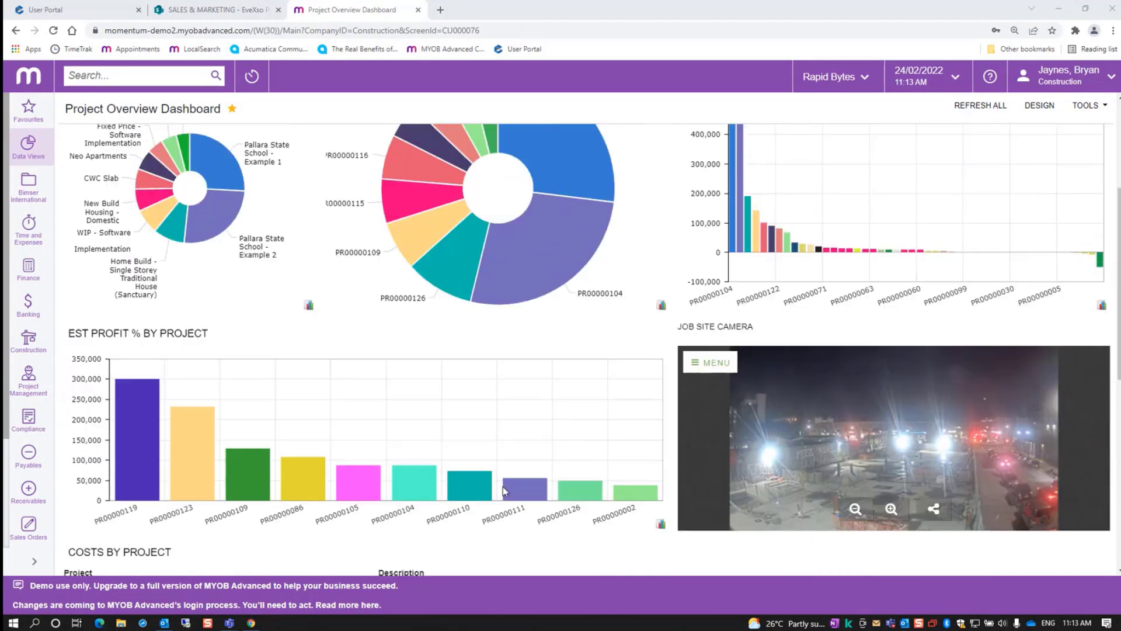
{"action": "scroll", "coordinate": [503, 486], "scroll_direction": "up", "scroll_amount": 3}
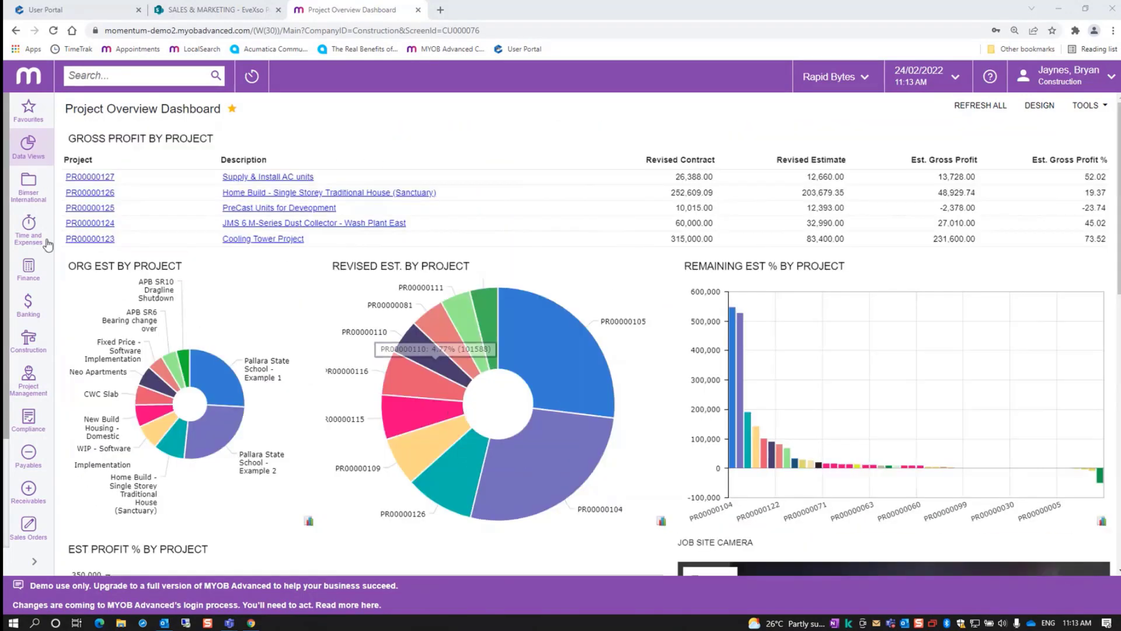
{"action": "left_click", "coordinate": [101, 196]}
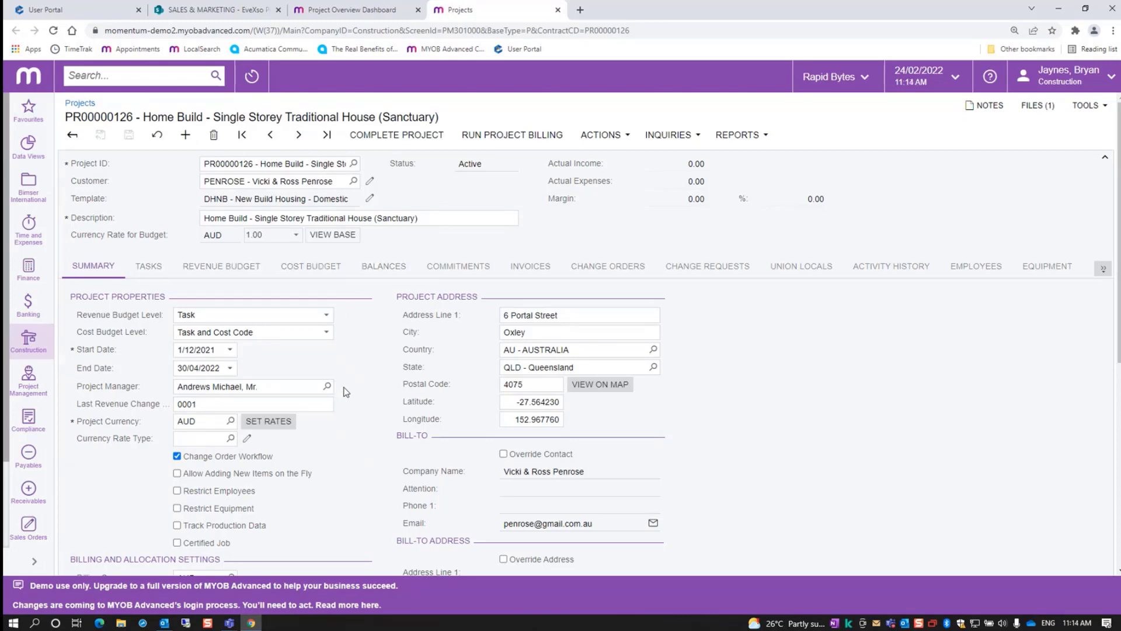
- Scroll through the project's Summary settings and back to the top
{"action": "scroll", "coordinate": [346, 392], "scroll_direction": "down", "scroll_amount": 2}
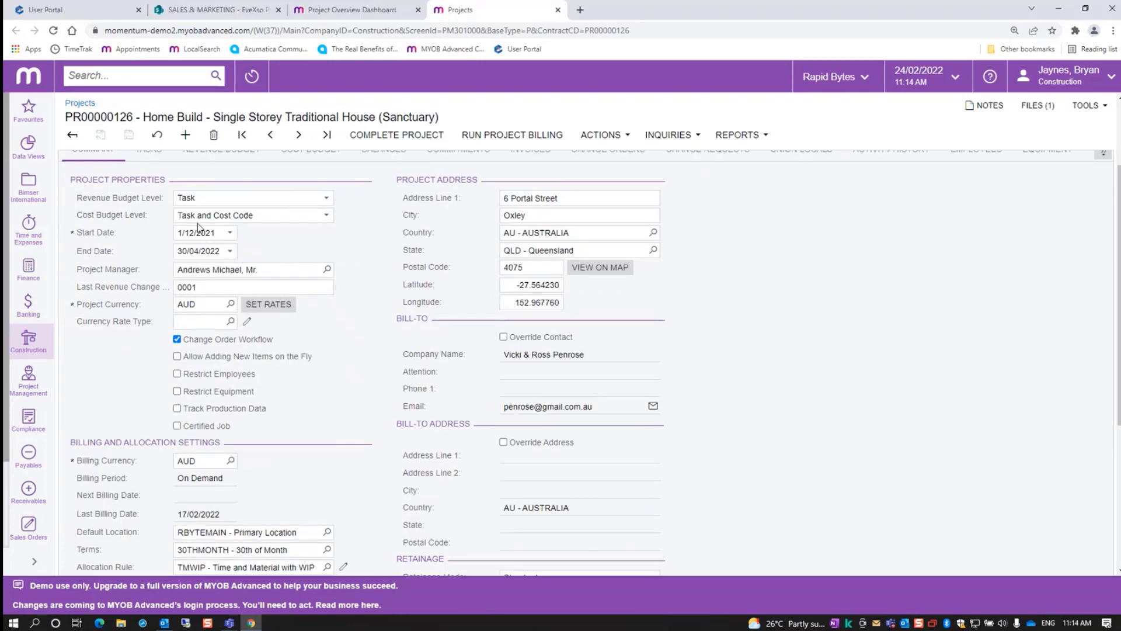
{"action": "scroll", "coordinate": [244, 362], "scroll_direction": "down", "scroll_amount": 3}
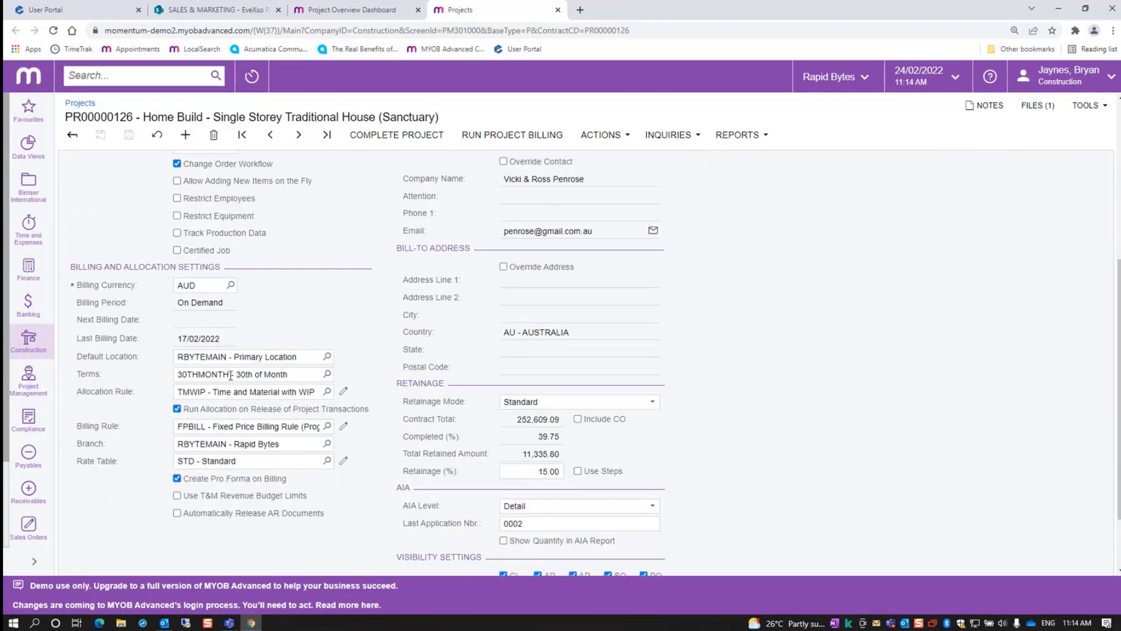
{"action": "scroll", "coordinate": [412, 439], "scroll_direction": "down", "scroll_amount": 1}
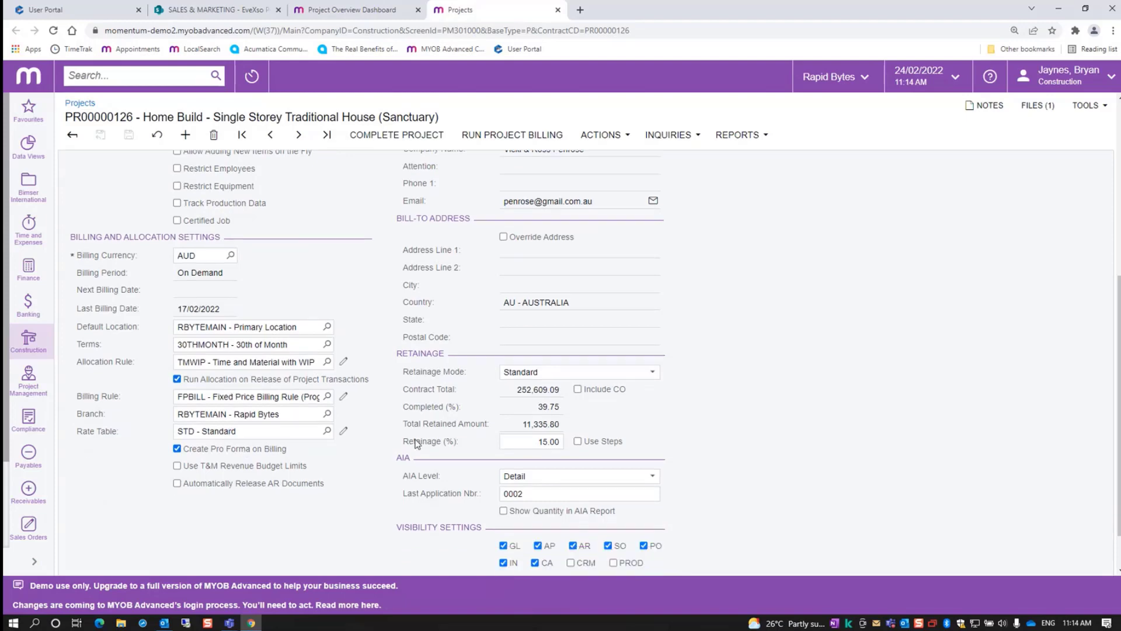
{"action": "scroll", "coordinate": [417, 443], "scroll_direction": "down", "scroll_amount": 1}
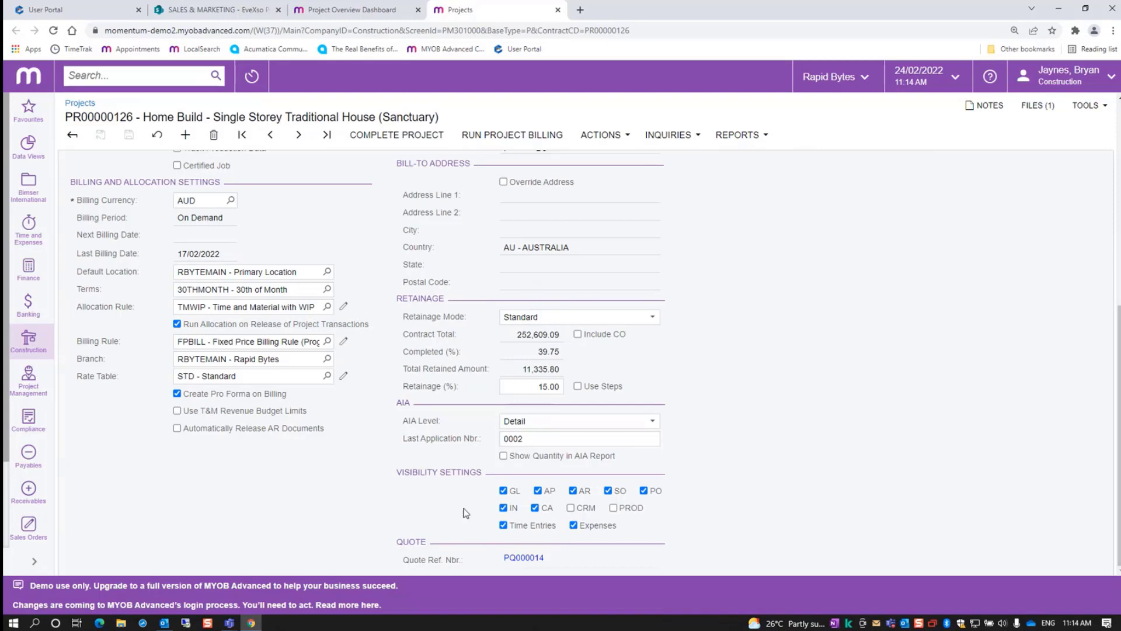
{"action": "scroll", "coordinate": [552, 519], "scroll_direction": "up", "scroll_amount": 4}
{"action": "scroll", "coordinate": [545, 518], "scroll_direction": "up", "scroll_amount": 3}
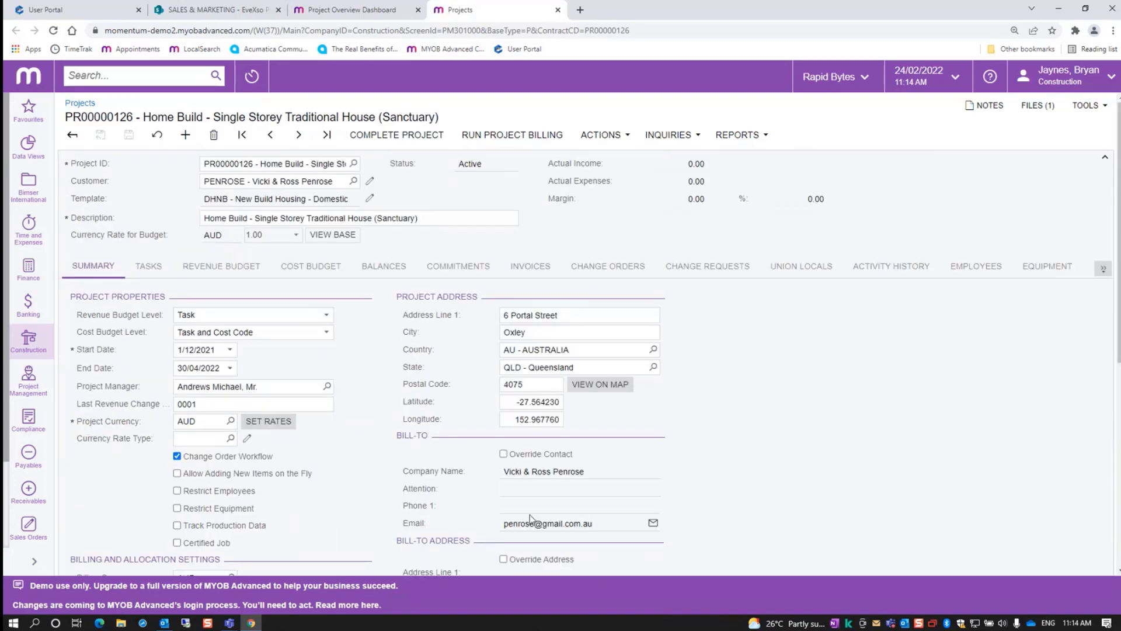
- Review tasks, revenue and cost budgets, ending on balances showing 252,609.09 revenue and 203,679.35 expenses
{"action": "left_click", "coordinate": [157, 276]}
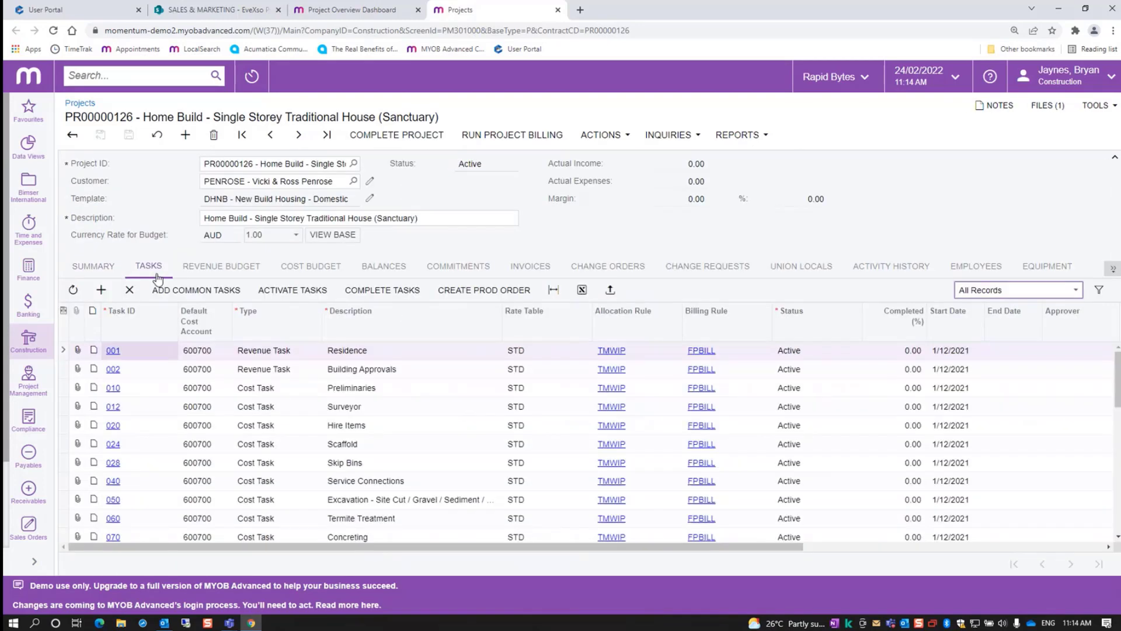
{"action": "left_click", "coordinate": [238, 270]}
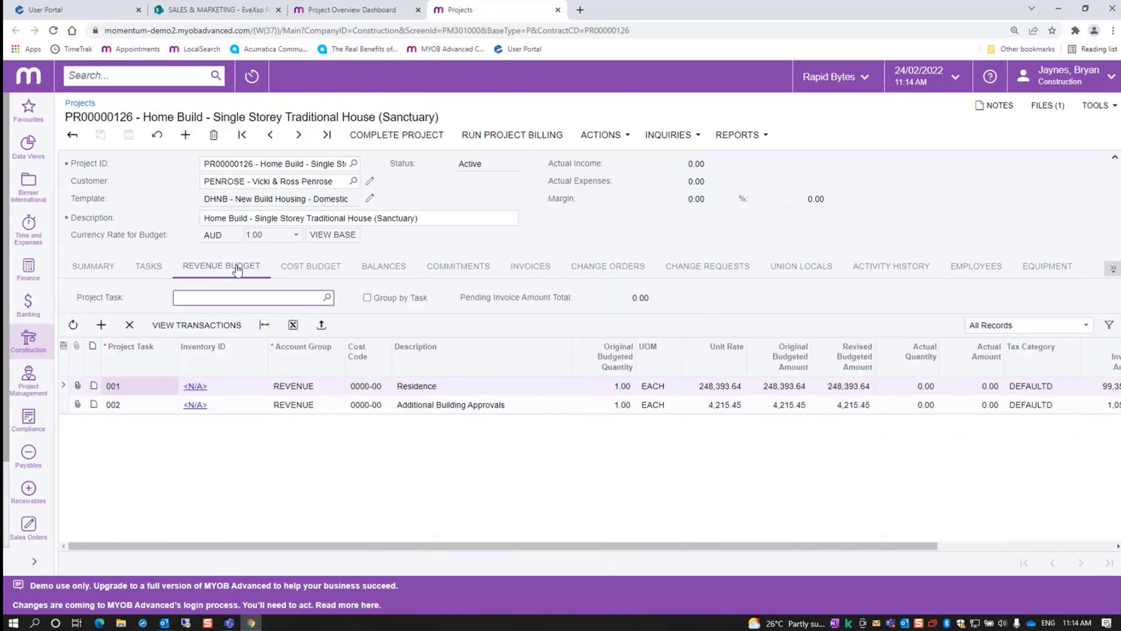
{"action": "left_click", "coordinate": [310, 266]}
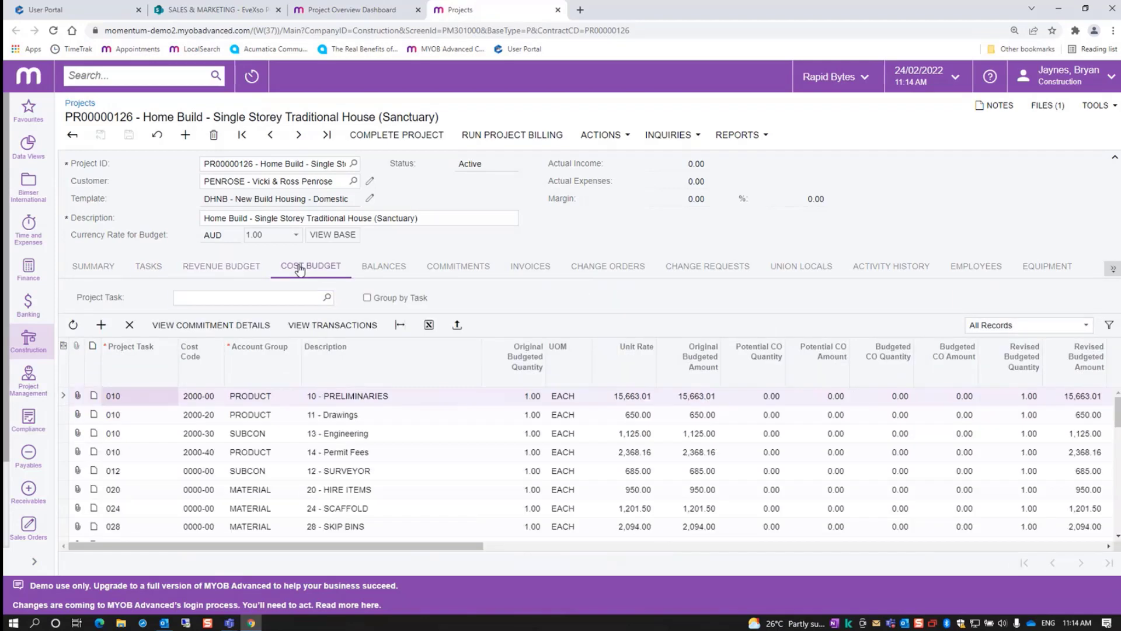
{"action": "left_click", "coordinate": [229, 268]}
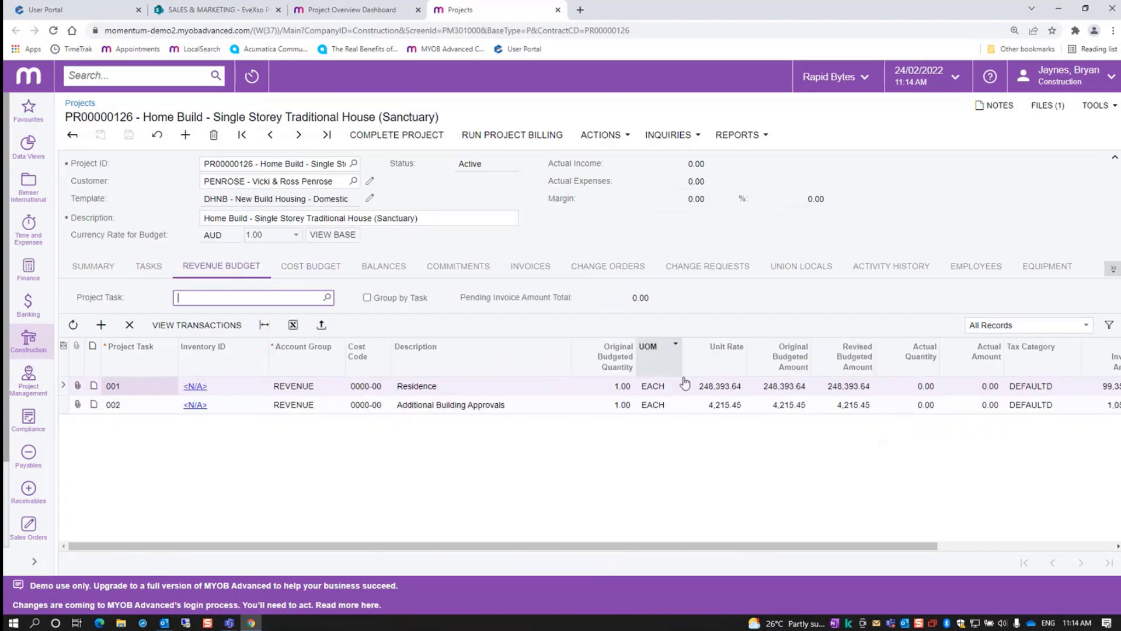
{"action": "left_click", "coordinate": [321, 267]}
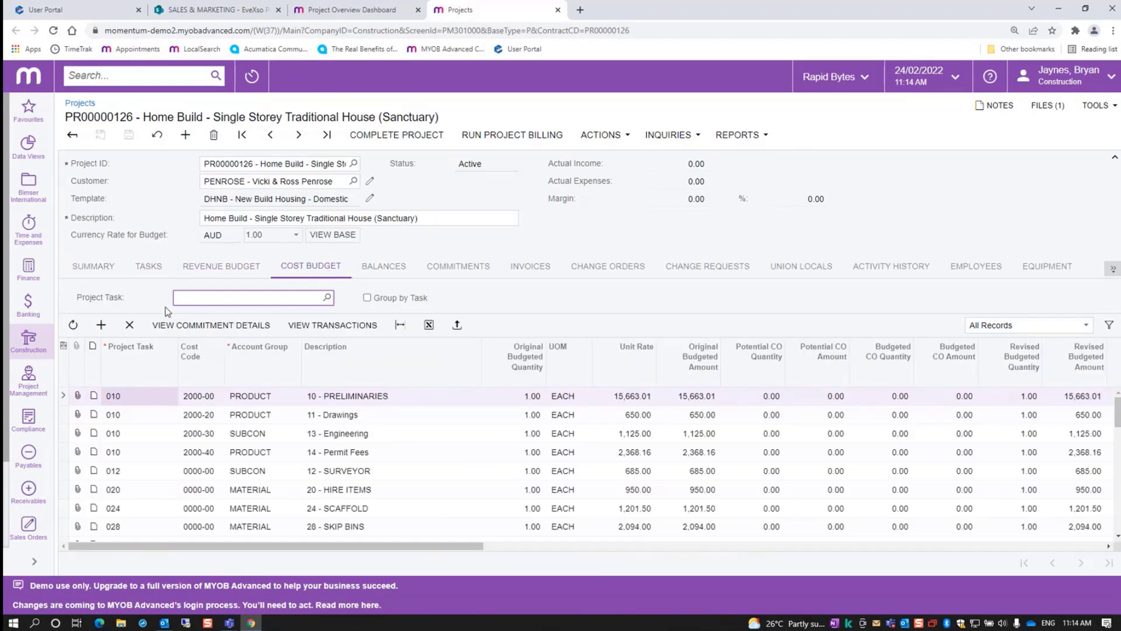
{"action": "left_click", "coordinate": [380, 267]}
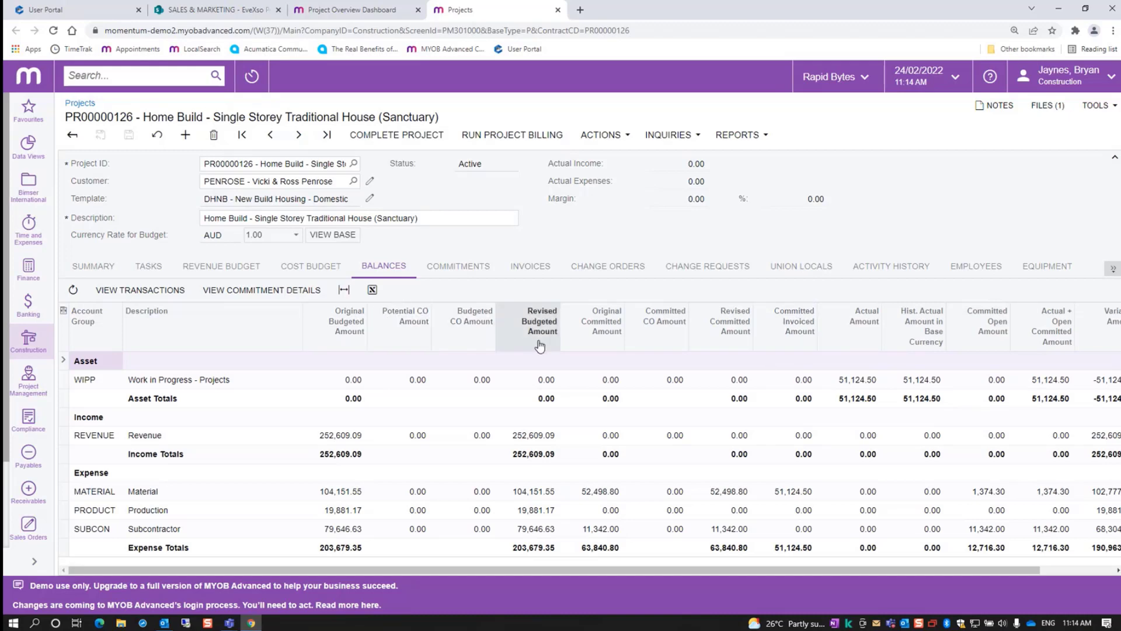
- Open the linked quote PQ000014 from the Summary tab's Quote section
{"action": "left_click", "coordinate": [104, 273]}
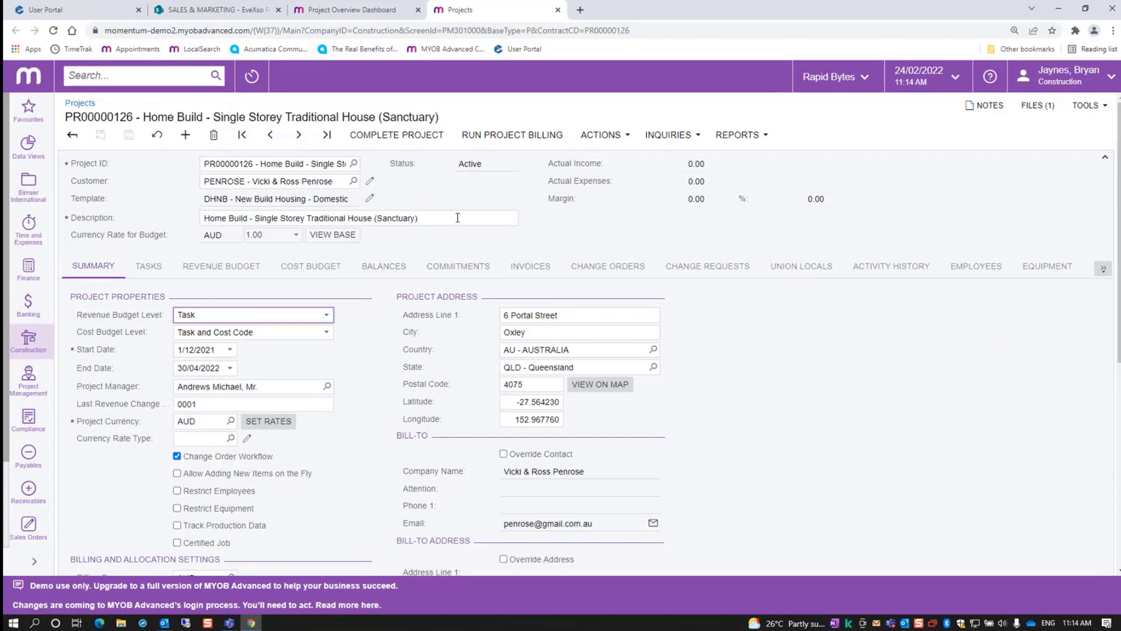
{"action": "scroll", "coordinate": [458, 217], "scroll_direction": "down", "scroll_amount": 6}
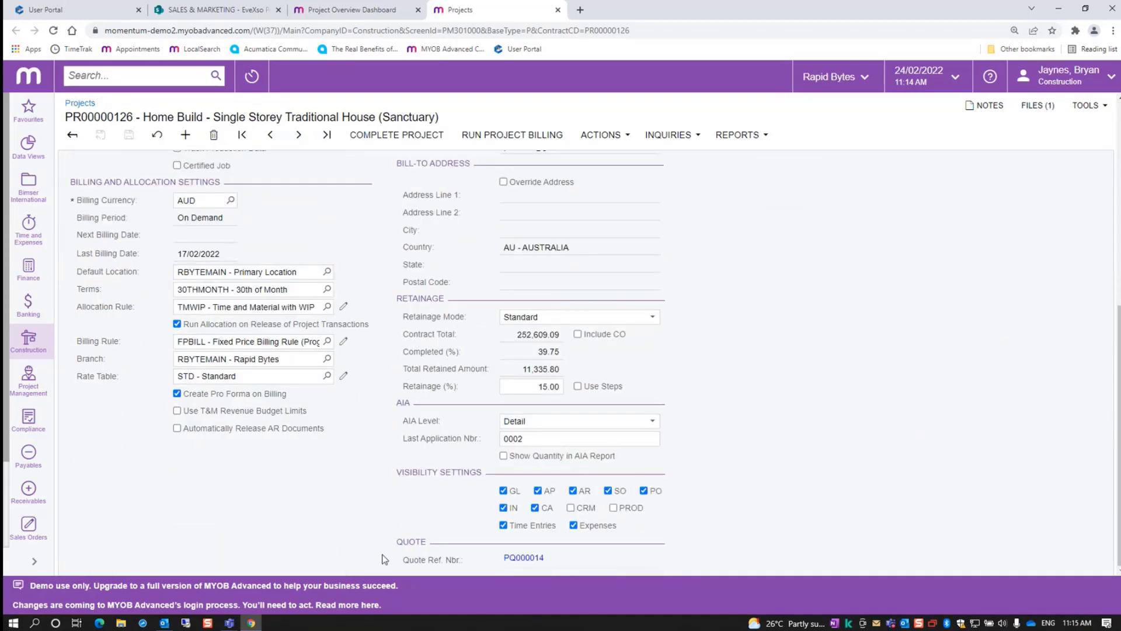
{"action": "left_click", "coordinate": [524, 559]}
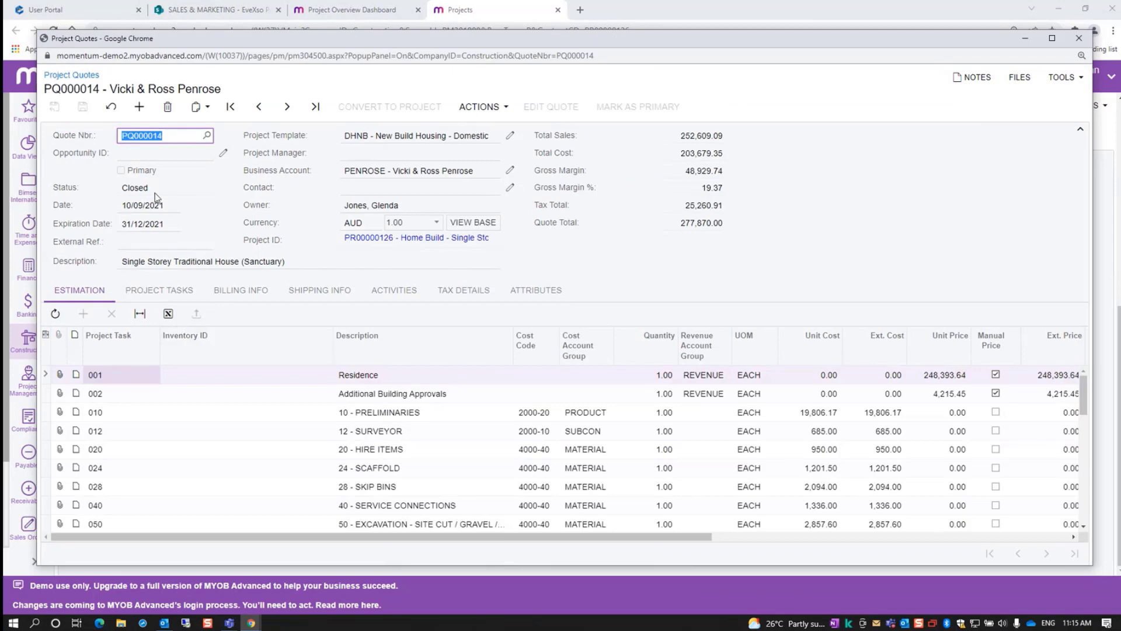
- Inspect the DHNB template's tasks, revenue and cost budgets, then close it
{"action": "left_click", "coordinate": [510, 136]}
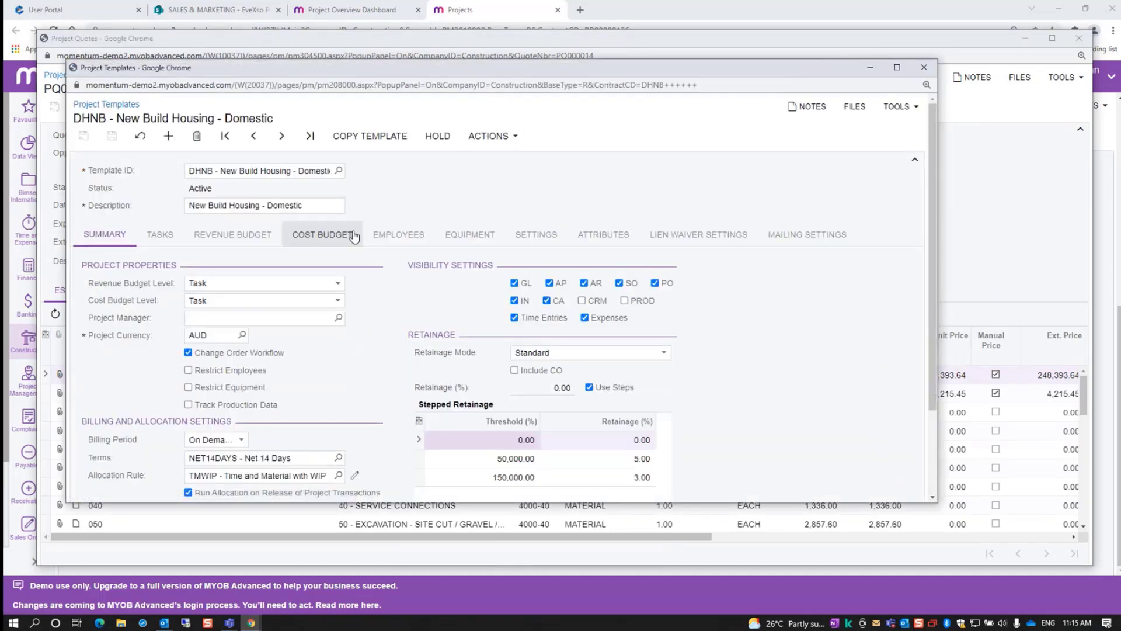
{"action": "left_click", "coordinate": [159, 240]}
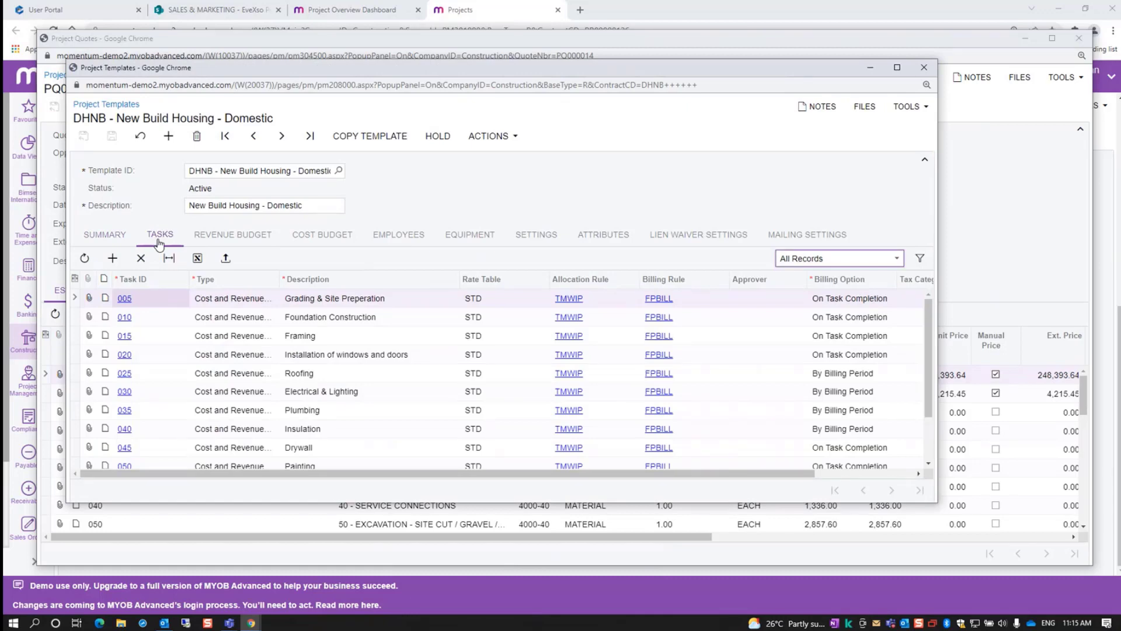
{"action": "left_click", "coordinate": [225, 235]}
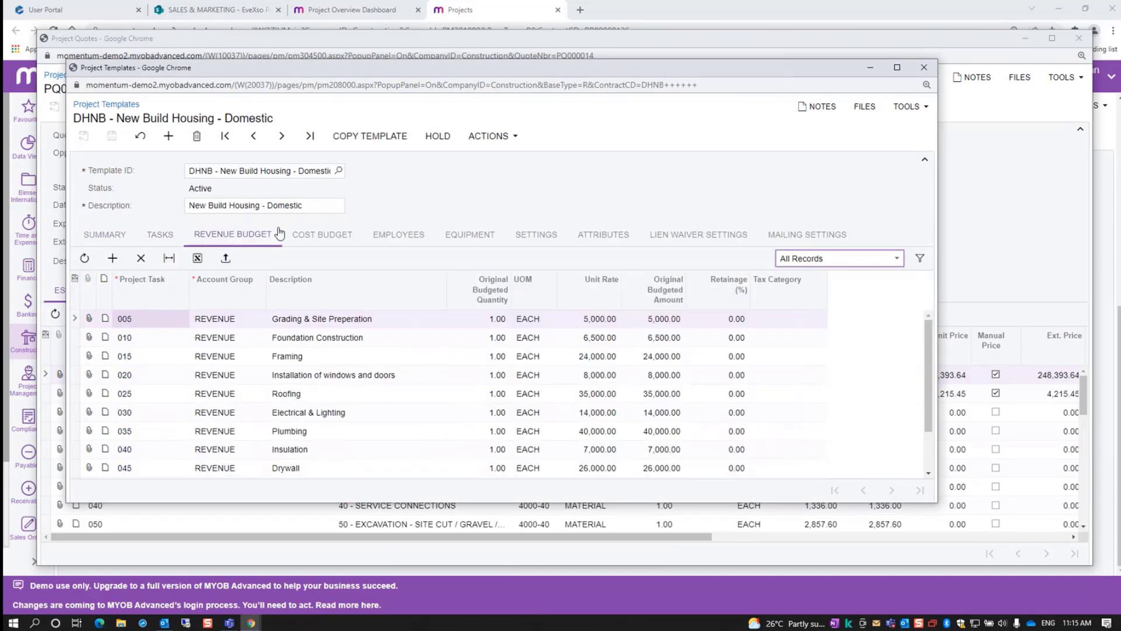
{"action": "left_click", "coordinate": [309, 235]}
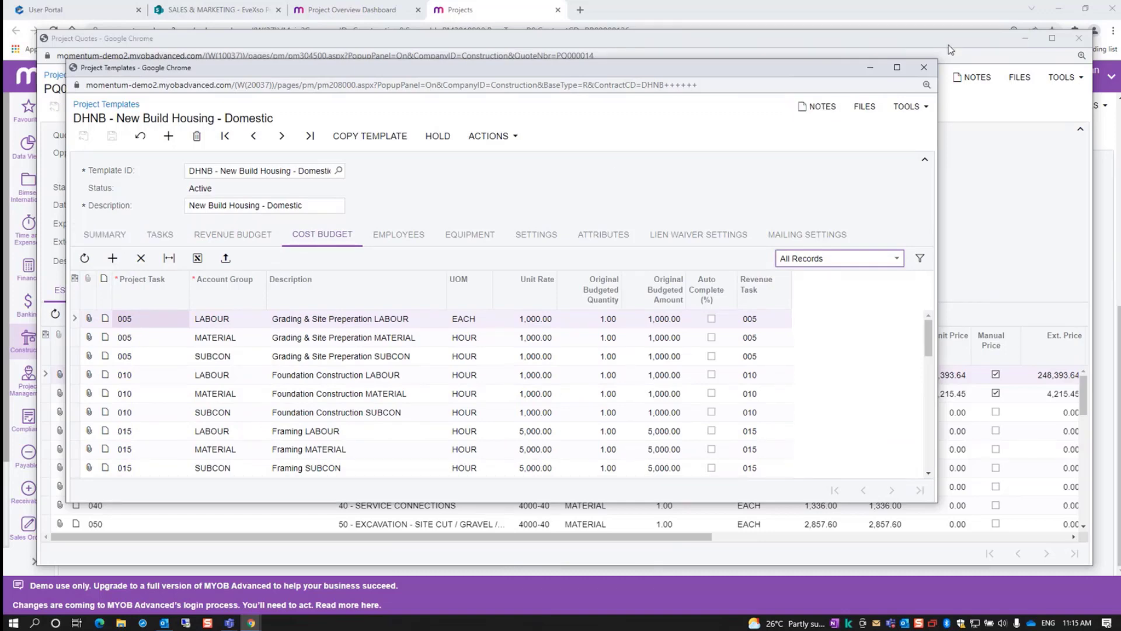
{"action": "left_click", "coordinate": [925, 68]}
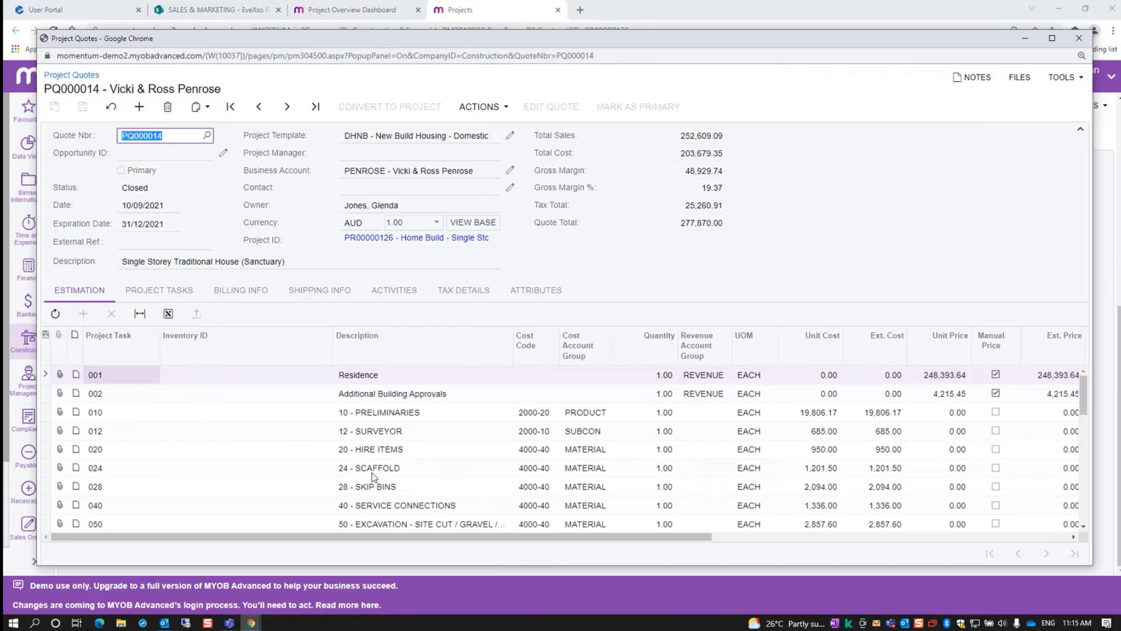
- Scroll through PQ000014's estimation lines, then view its empty Activities list
{"action": "scroll", "coordinate": [374, 471], "scroll_direction": "down", "scroll_amount": 3}
{"action": "scroll", "coordinate": [375, 467], "scroll_direction": "down", "scroll_amount": 10}
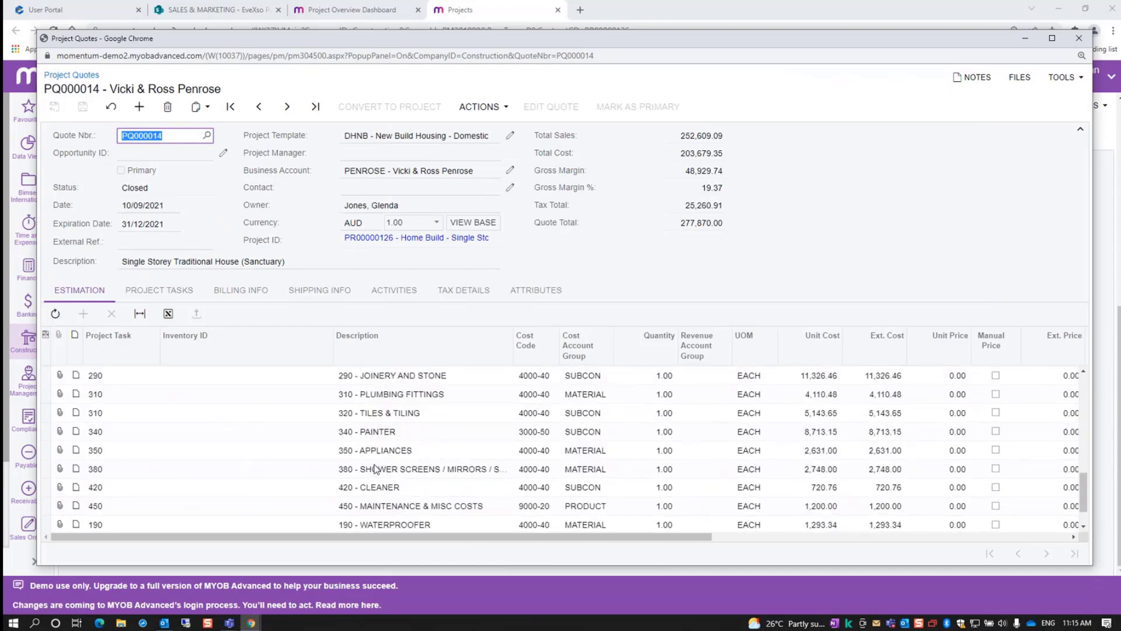
{"action": "scroll", "coordinate": [376, 467], "scroll_direction": "down", "scroll_amount": 2}
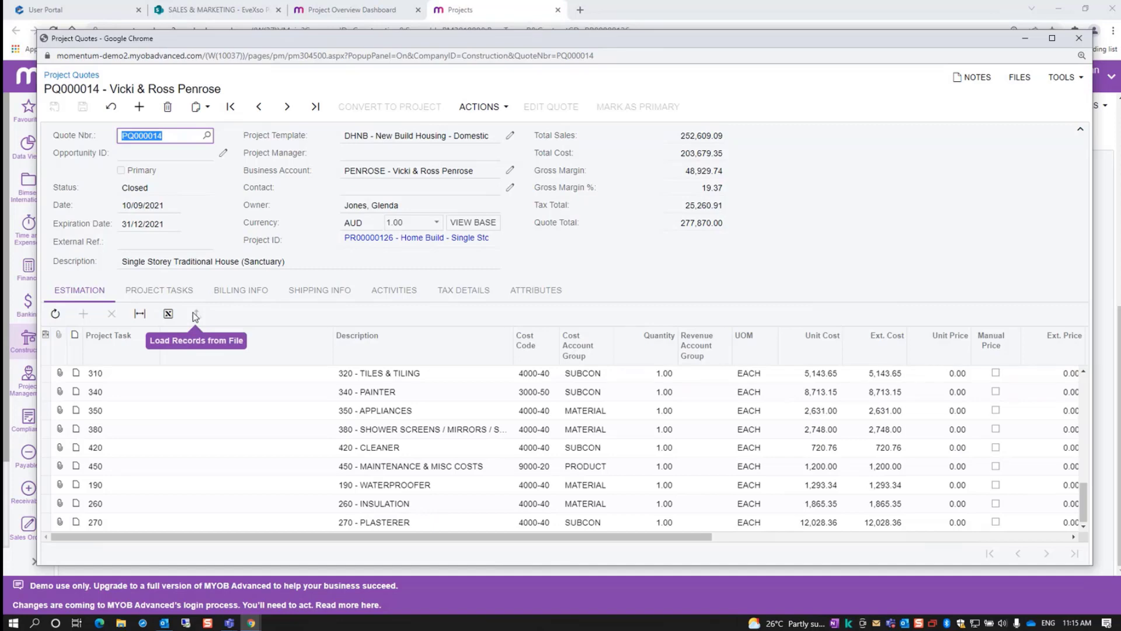
{"action": "mouse_move", "coordinate": [393, 542]}
{"action": "left_mouse_down"}
{"action": "mouse_move", "coordinate": [513, 548]}
{"action": "mouse_move", "coordinate": [374, 544]}
{"action": "left_mouse_up"}
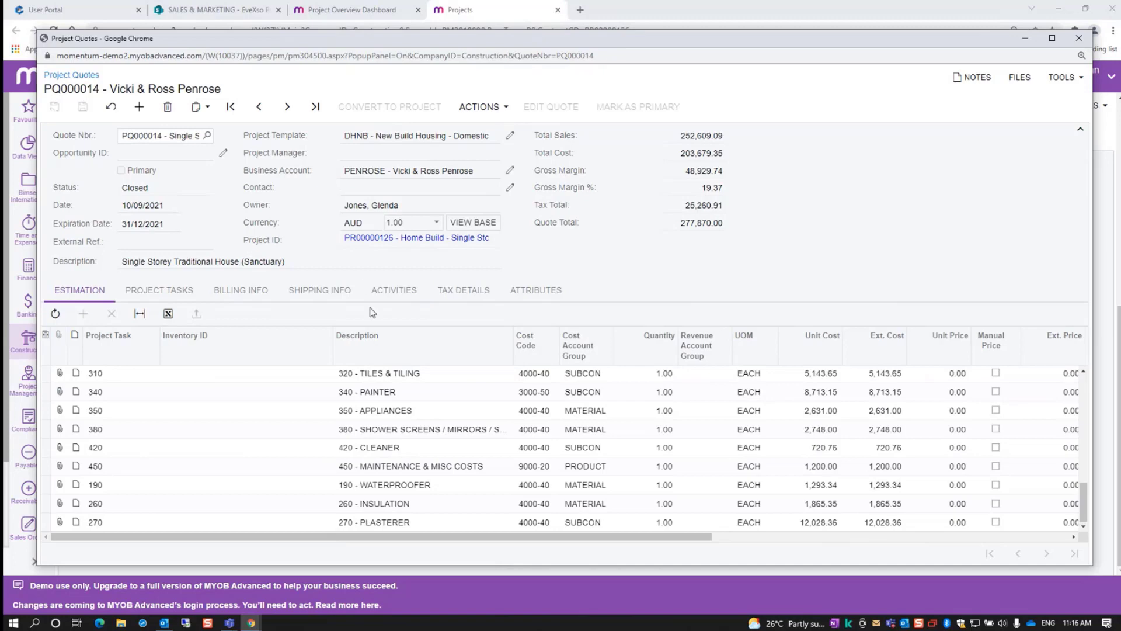
{"action": "left_click", "coordinate": [384, 290]}
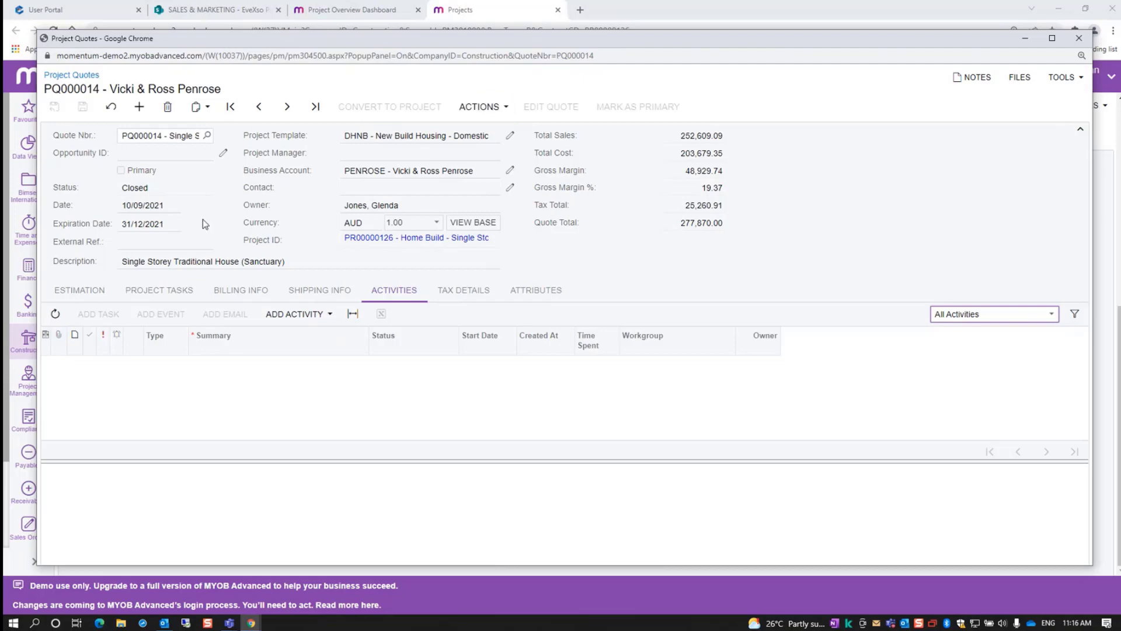
- Open project PR00000126 from the quote and show its Tasks list
{"action": "left_click", "coordinate": [396, 246]}
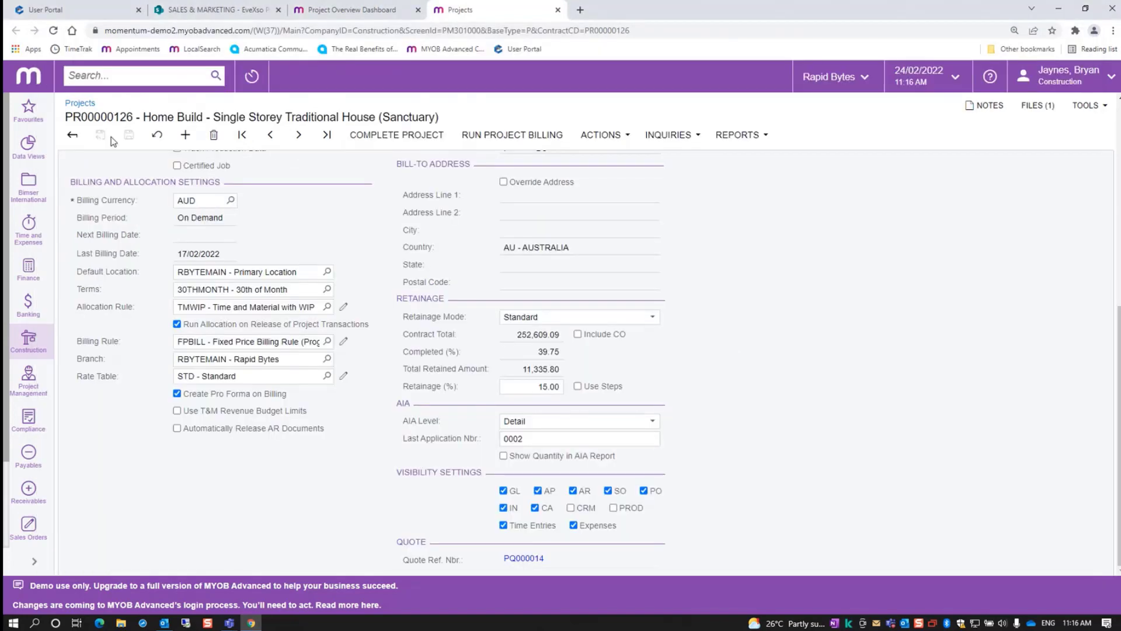
{"action": "scroll", "coordinate": [244, 311], "scroll_direction": "up", "scroll_amount": 6}
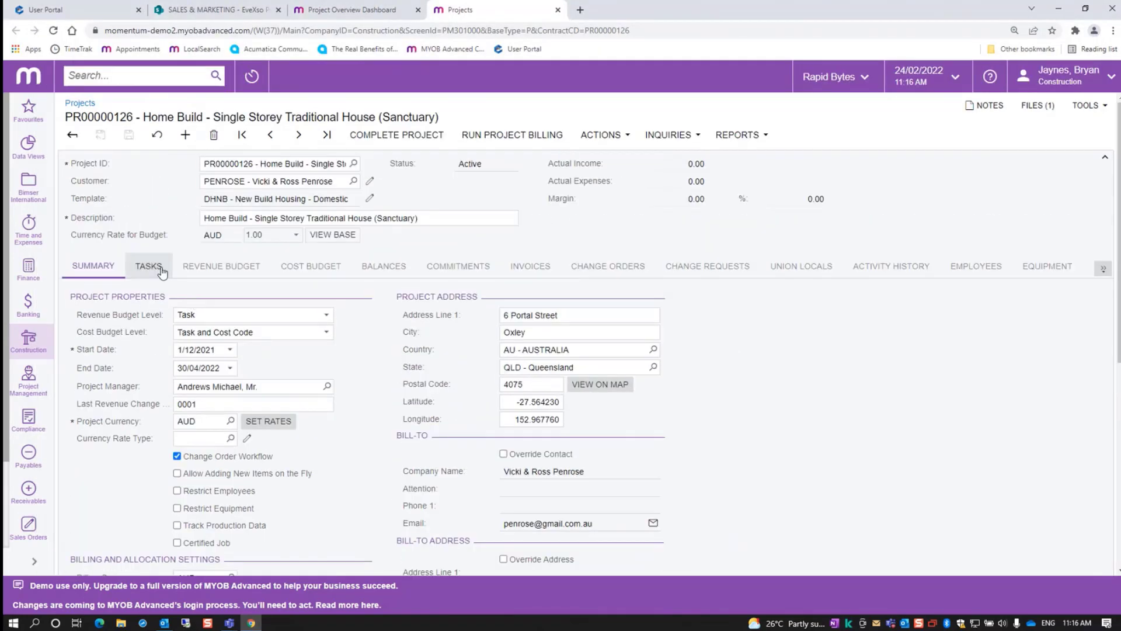
{"action": "left_click", "coordinate": [149, 266]}
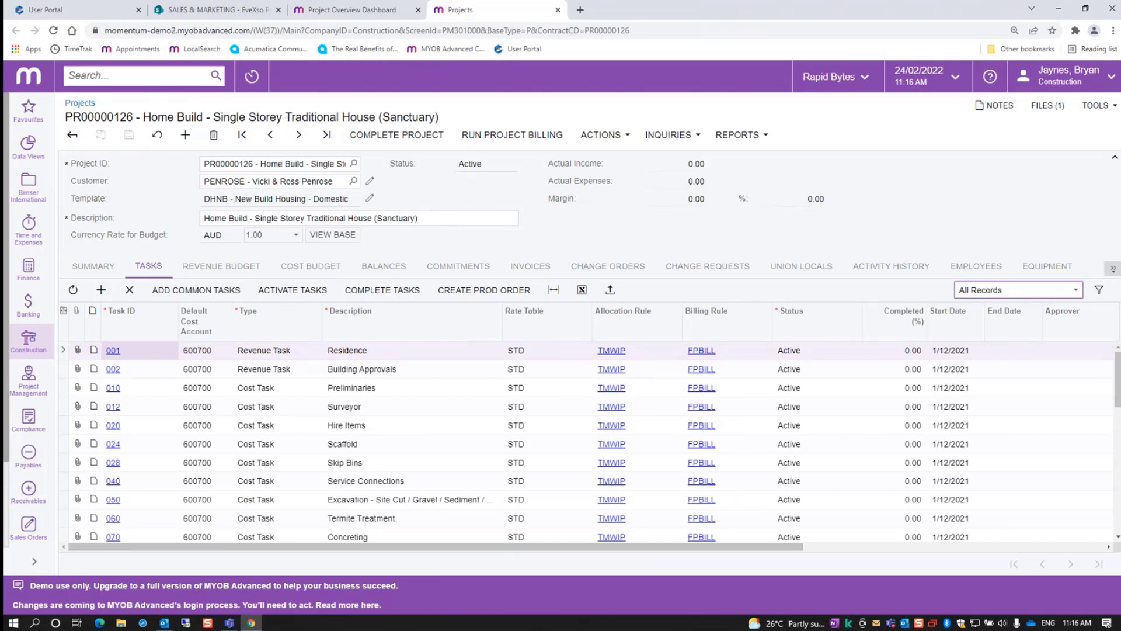
- Search the Start menu for 'tea' and launch TeamViewer
{"action": "left_click", "coordinate": [14, 624]}
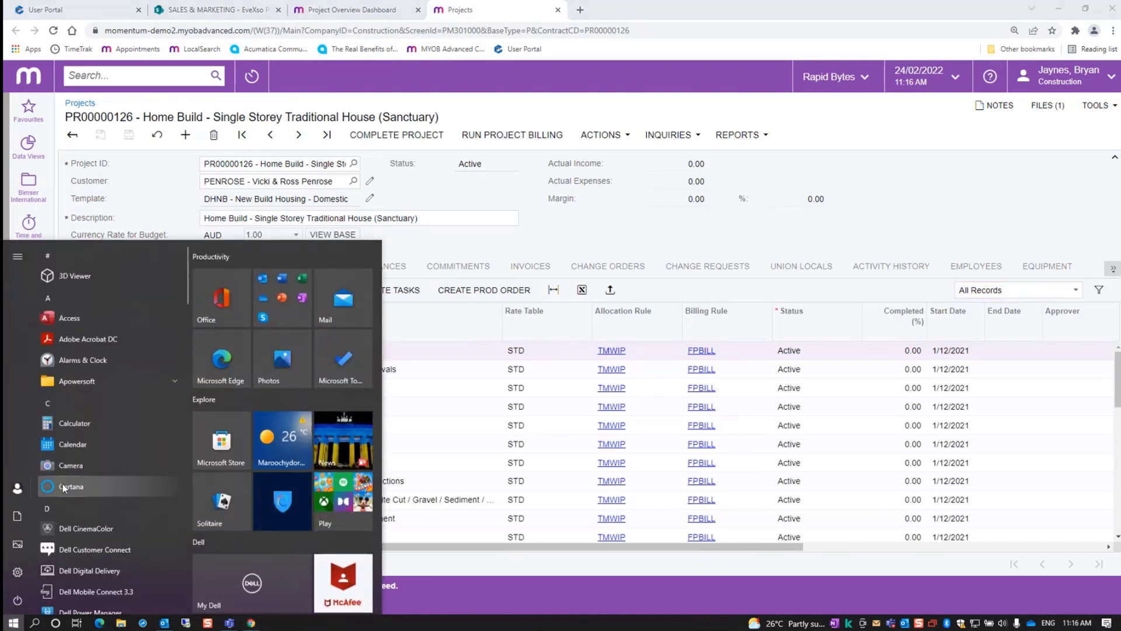
{"action": "type", "text": "tea"}
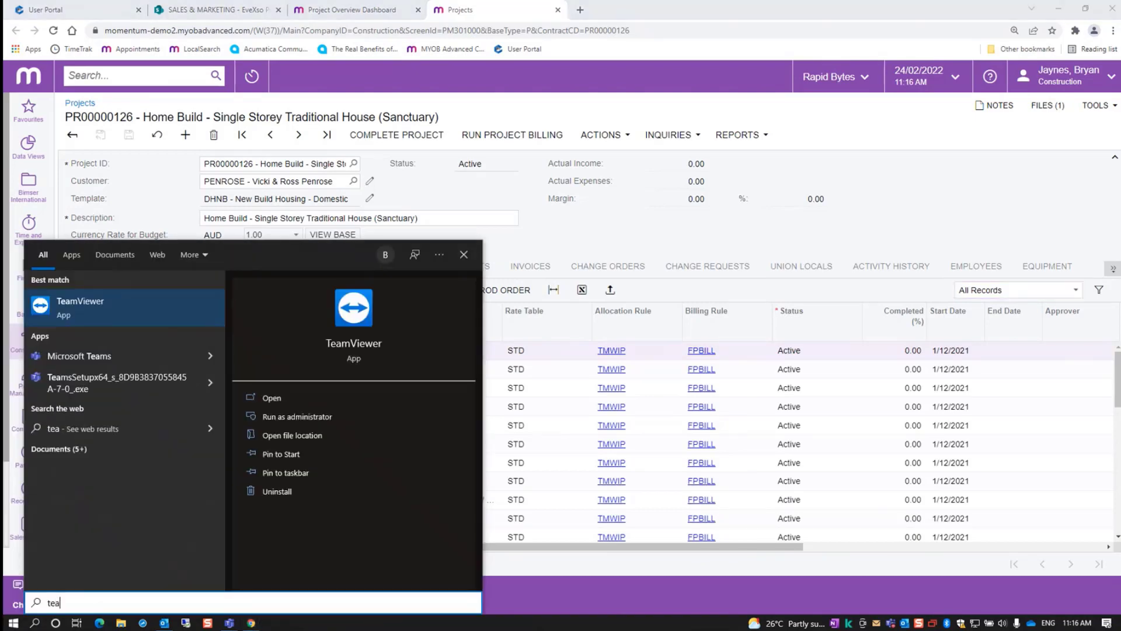
{"action": "left_click", "coordinate": [108, 318]}
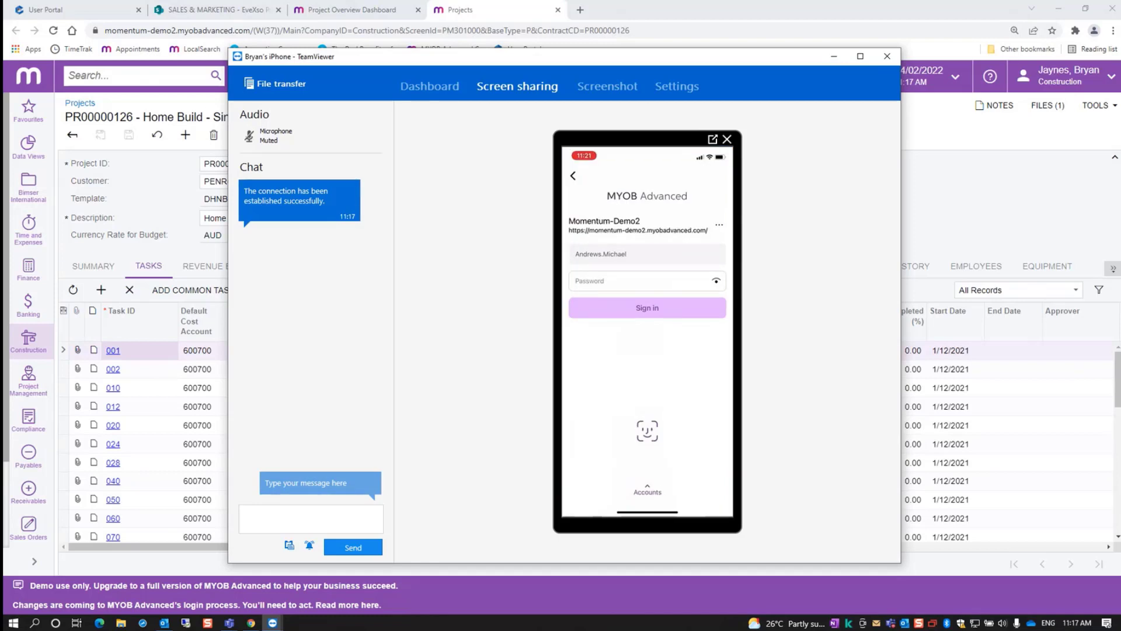
- Pop the mirrored phone into its own window and start entering the account password
{"action": "left_click", "coordinate": [713, 139]}
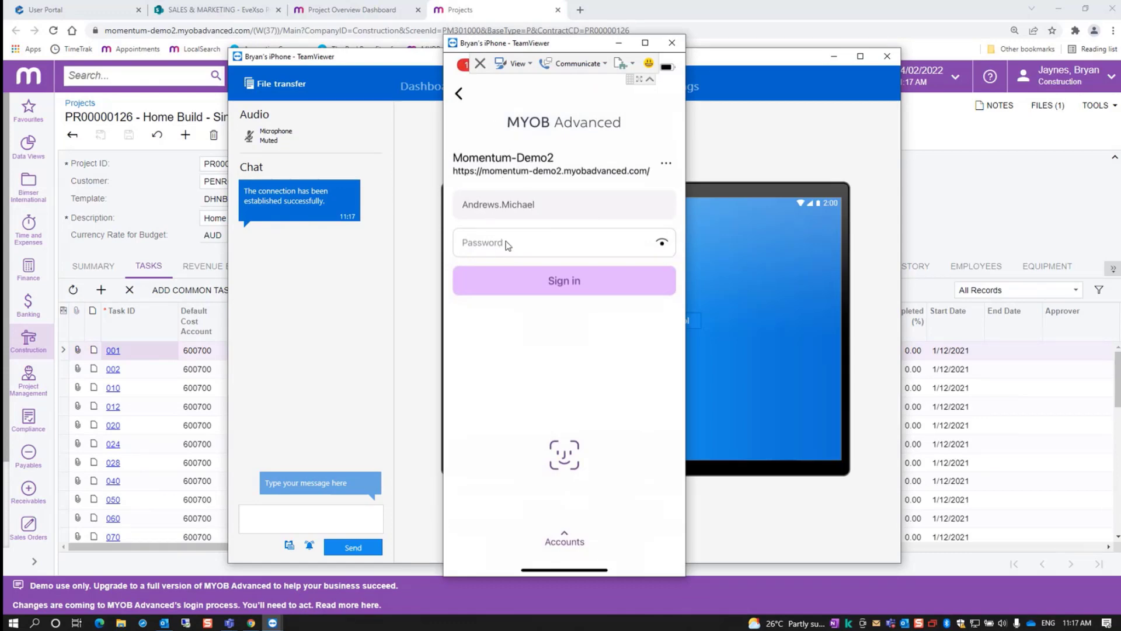
{"action": "left_click", "coordinate": [488, 249]}
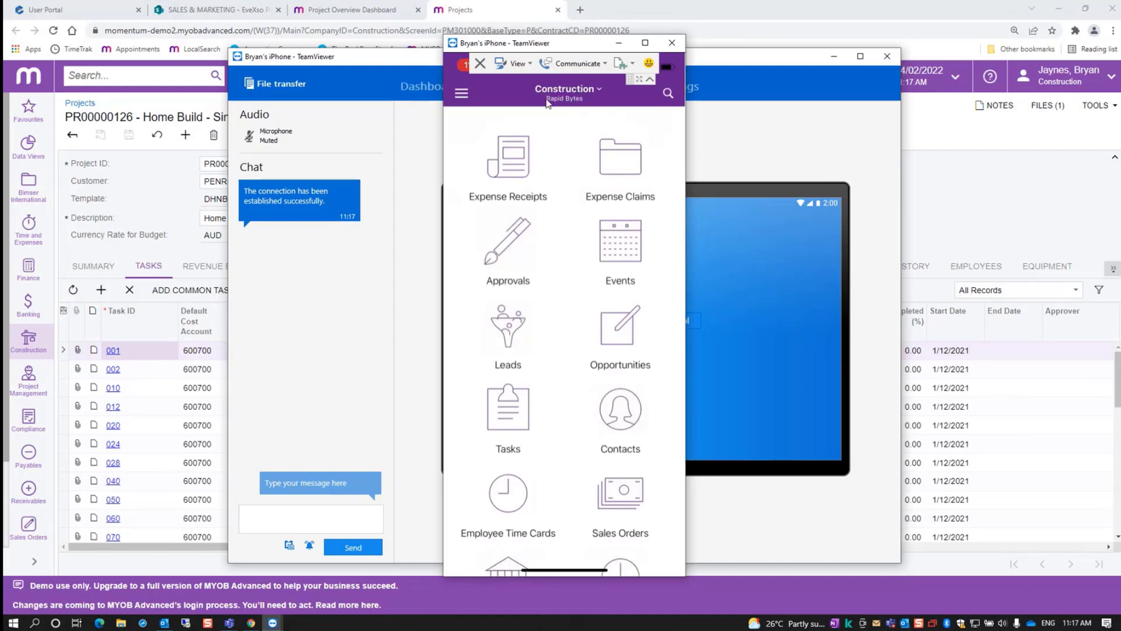
- Open and close the app's side menu, then scroll through the home screen tiles
{"action": "left_click", "coordinate": [461, 94]}
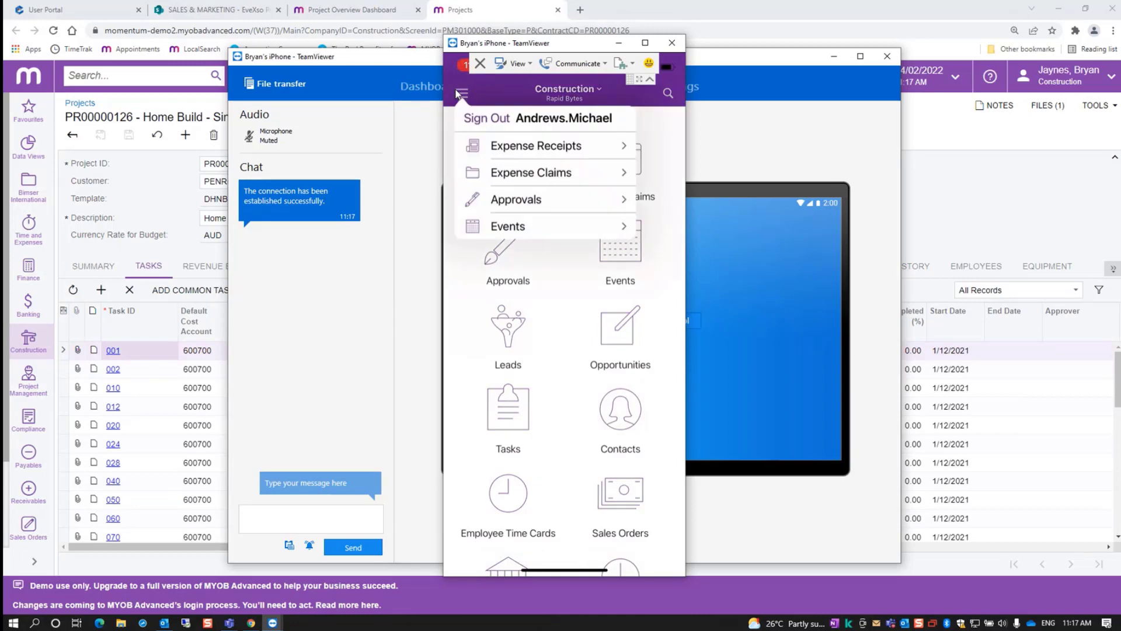
{"action": "left_click", "coordinate": [678, 142]}
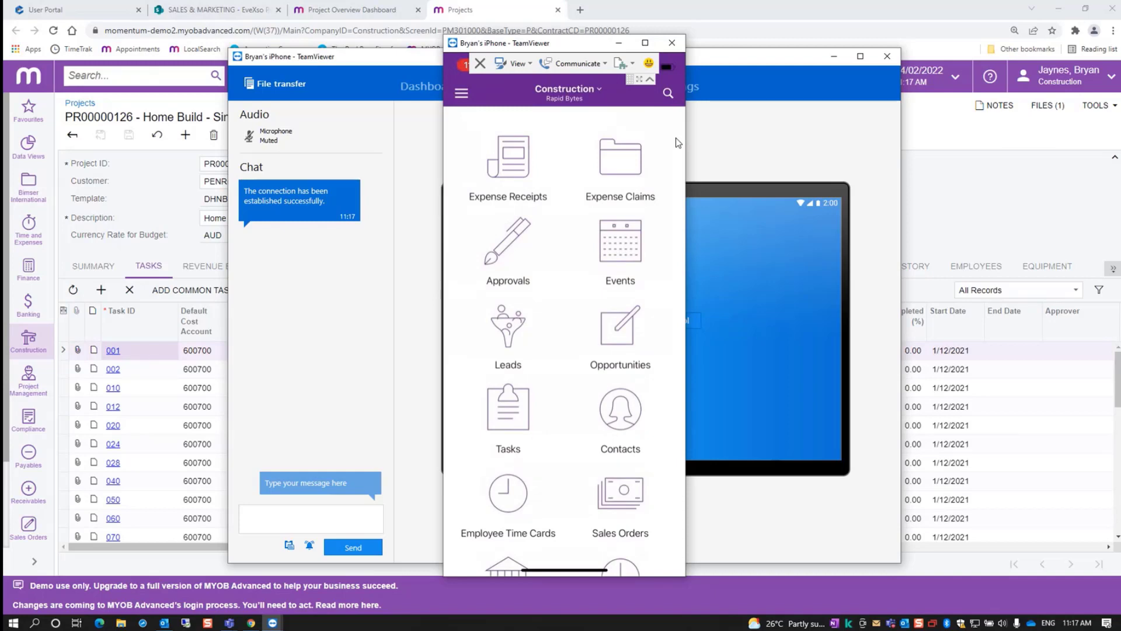
{"action": "scroll", "coordinate": [678, 142], "scroll_direction": "down", "scroll_amount": 3}
{"action": "scroll", "coordinate": [678, 143], "scroll_direction": "down", "scroll_amount": 3}
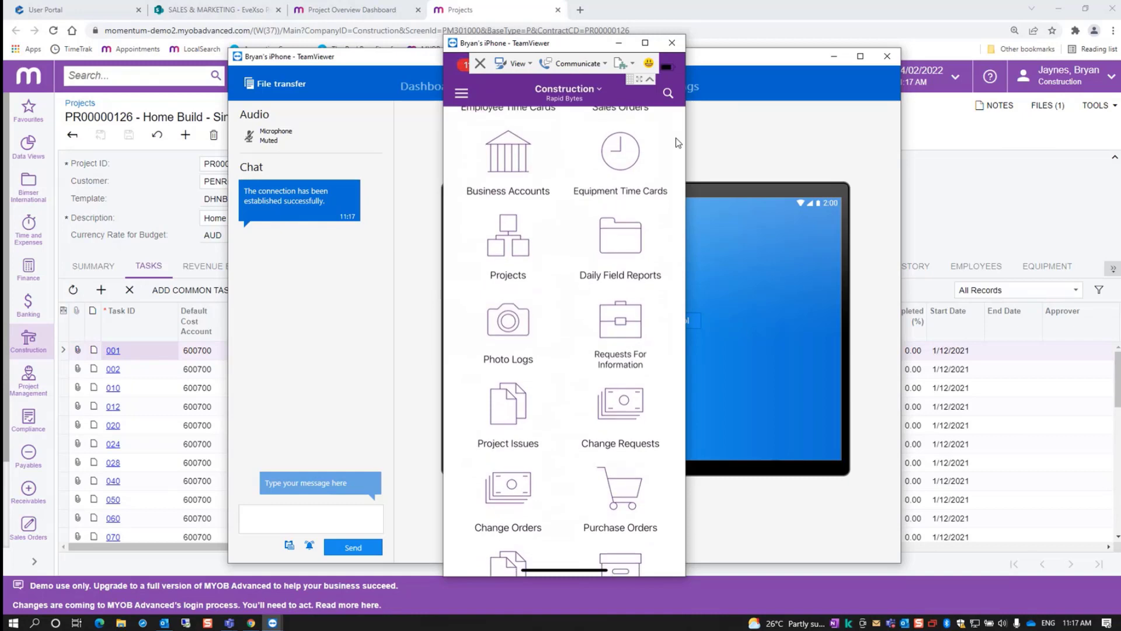
{"action": "scroll", "coordinate": [678, 142], "scroll_direction": "down", "scroll_amount": 3}
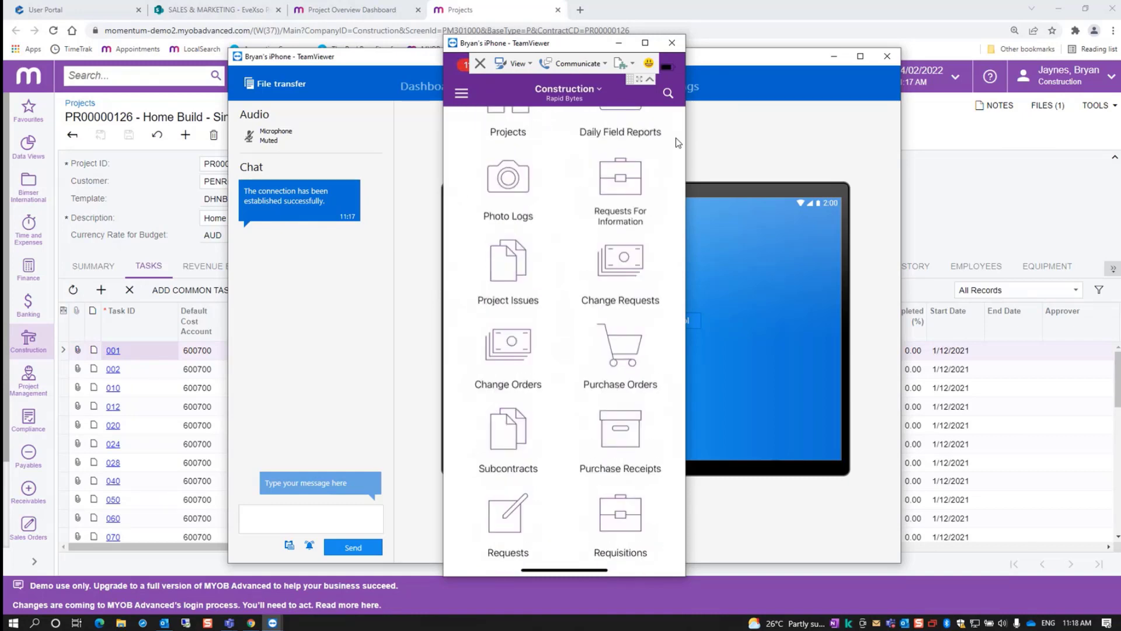
{"action": "scroll", "coordinate": [677, 143], "scroll_direction": "down", "scroll_amount": 2}
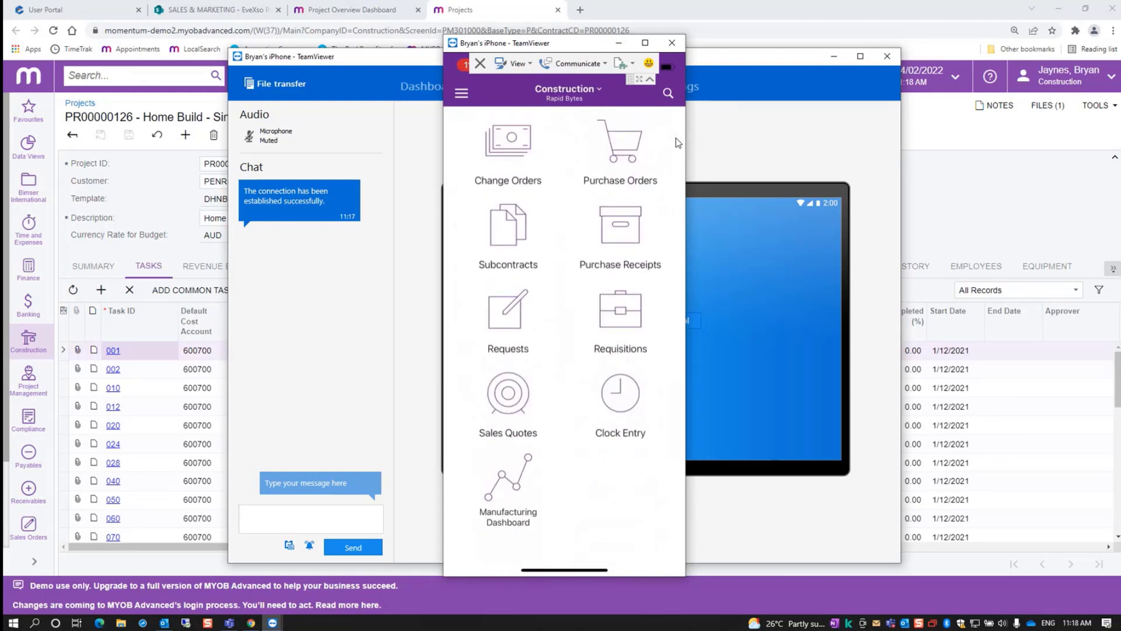
{"action": "scroll", "coordinate": [677, 143], "scroll_direction": "up", "scroll_amount": 3}
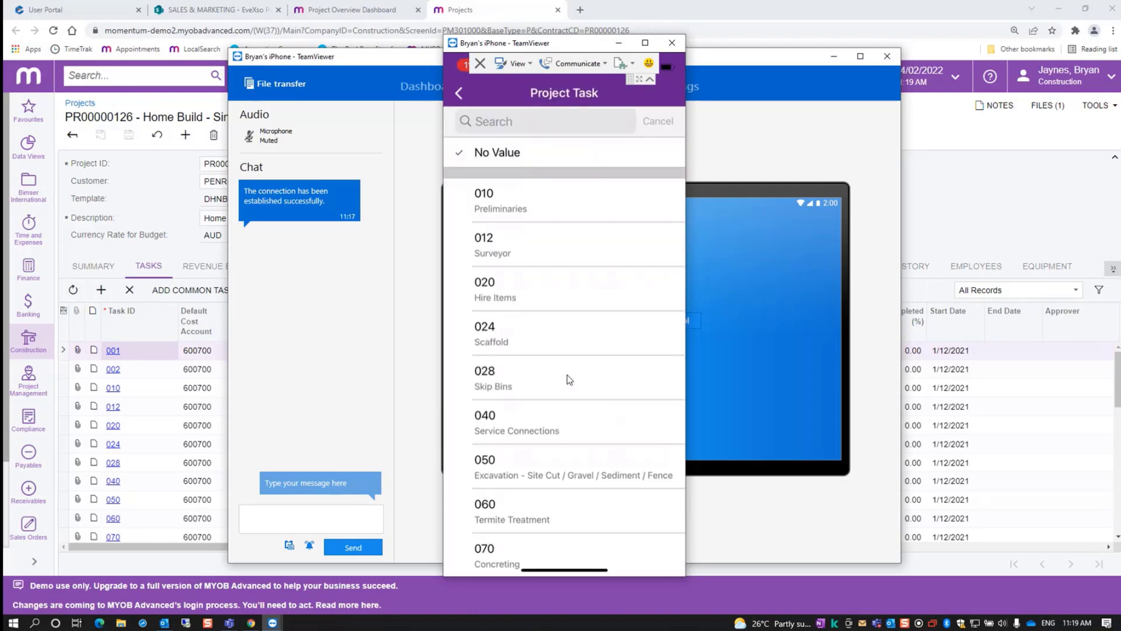
- Scroll the project task list and assign 120 Framing Material to the line
{"action": "scroll", "coordinate": [569, 379], "scroll_direction": "down", "scroll_amount": 5}
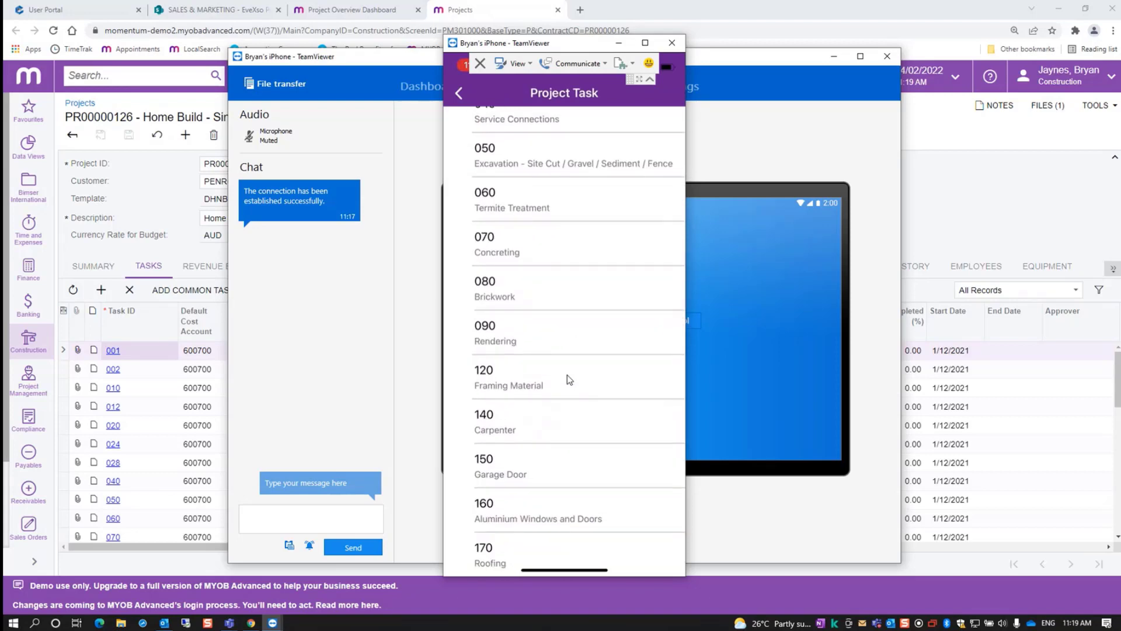
{"action": "left_click", "coordinate": [569, 380]}
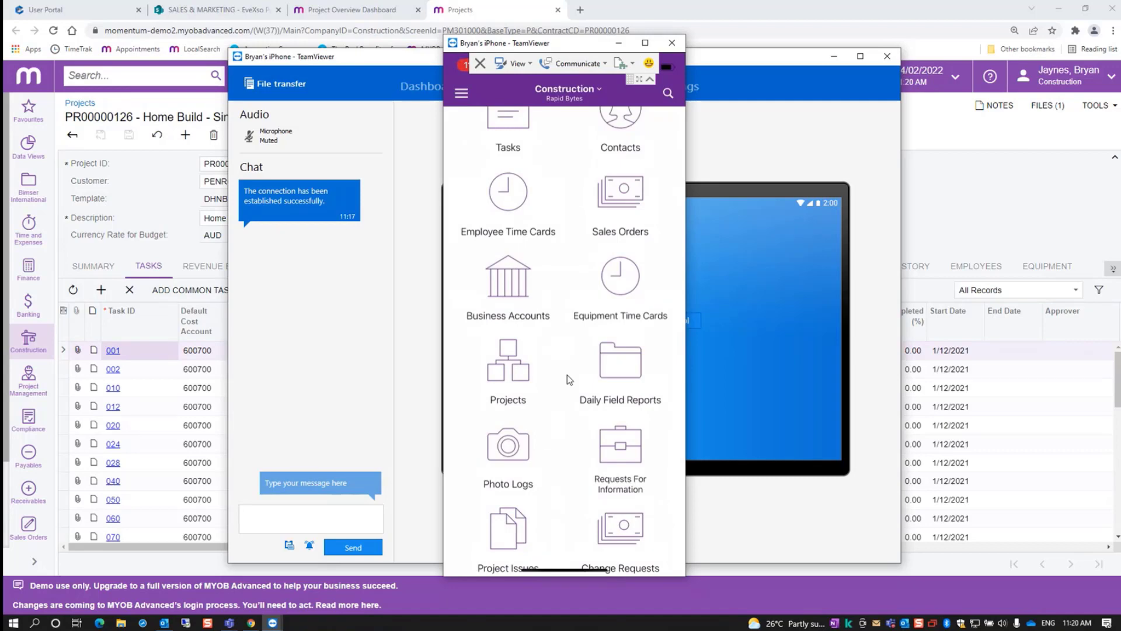
- Open the Daily Field Reports list in the mobile app to reach DFR-000009
{"action": "left_click", "coordinate": [607, 374]}
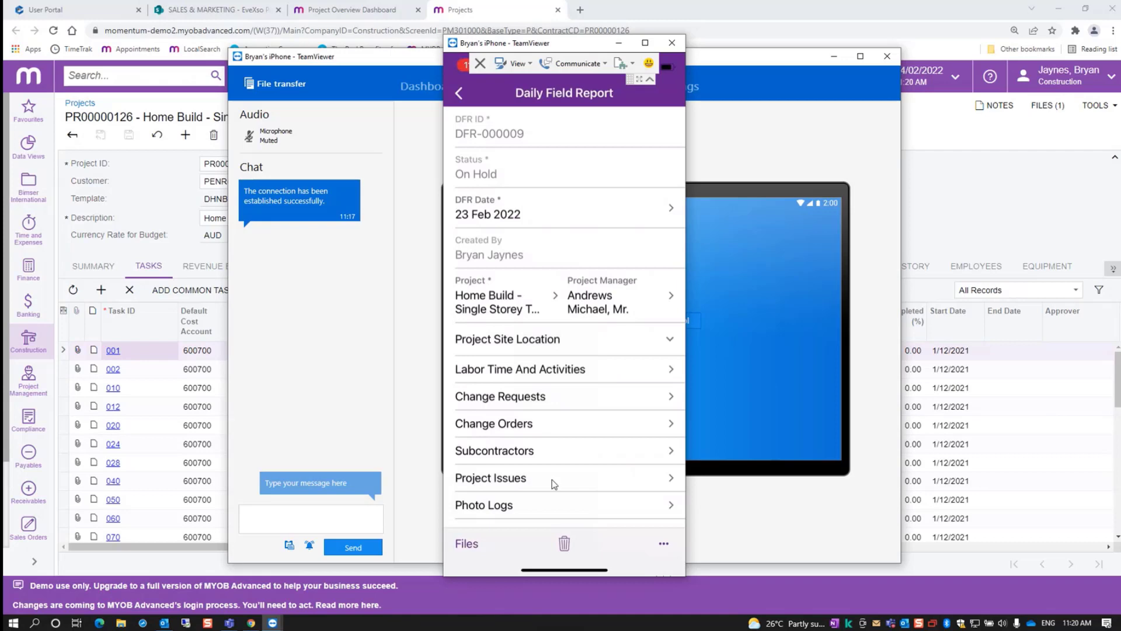
- Show DFR-000009's subcontractors and open the Asar Hardware Limited entry's details
{"action": "left_click", "coordinate": [554, 462]}
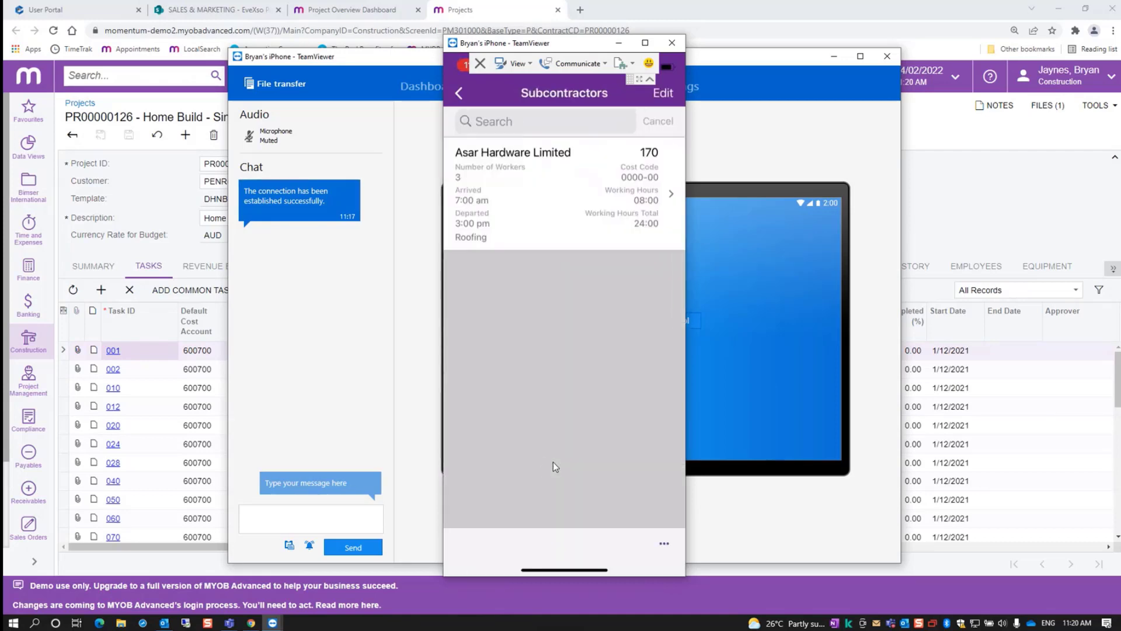
{"action": "left_click", "coordinate": [587, 254]}
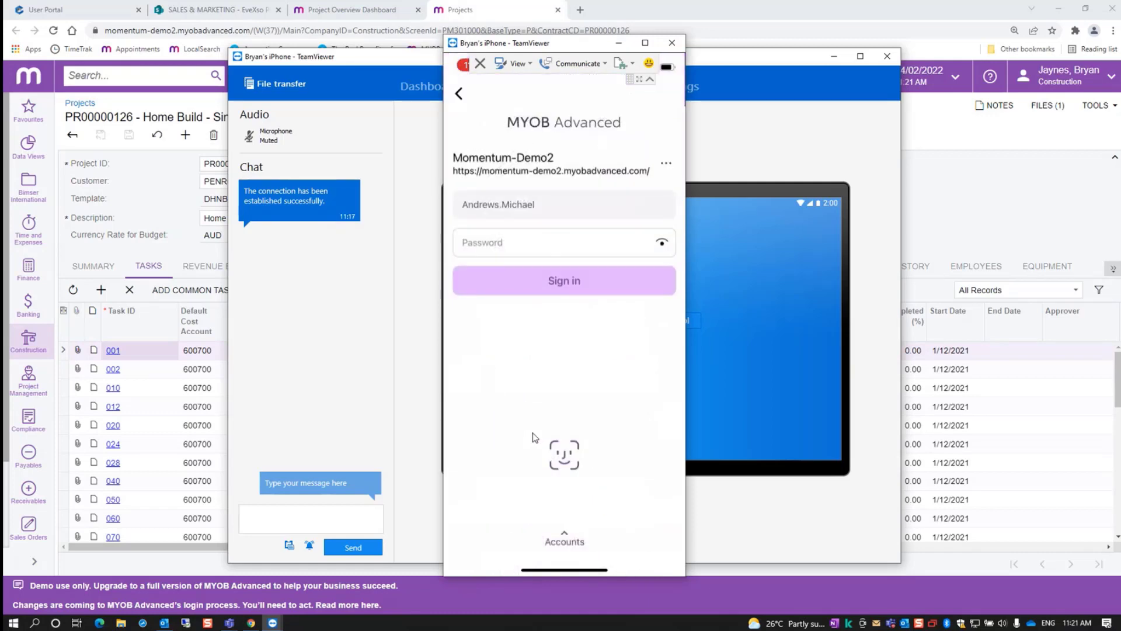
- Close the TeamViewer iPhone and main windows and show PR00000126's Summary details
{"action": "left_click", "coordinate": [672, 42]}
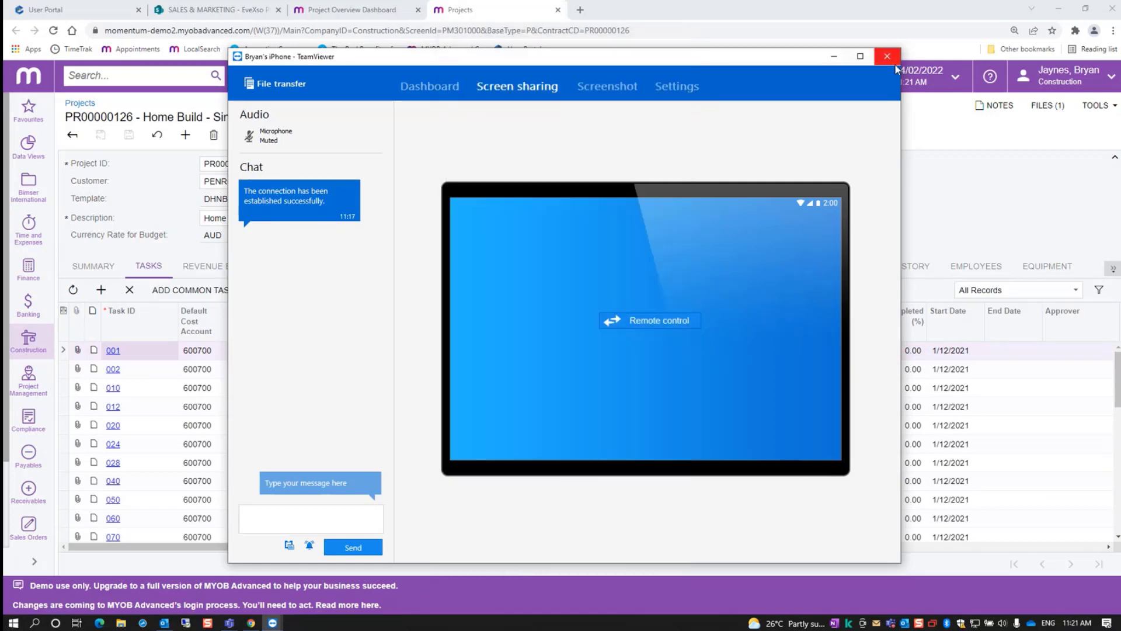
{"action": "left_click", "coordinate": [888, 56]}
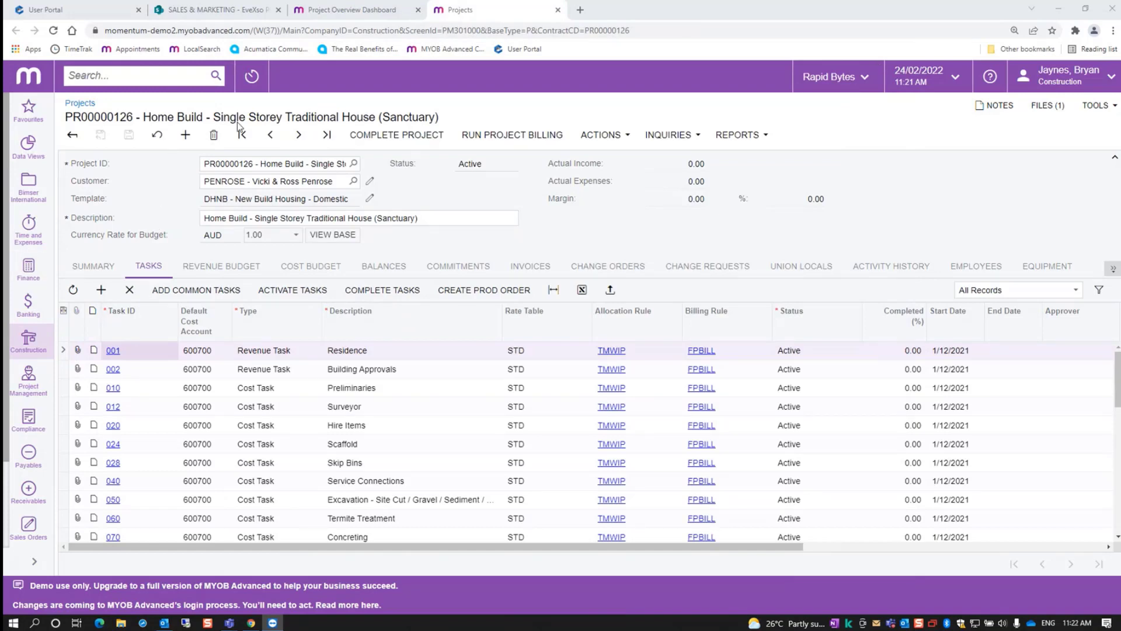
{"action": "left_click", "coordinate": [92, 267]}
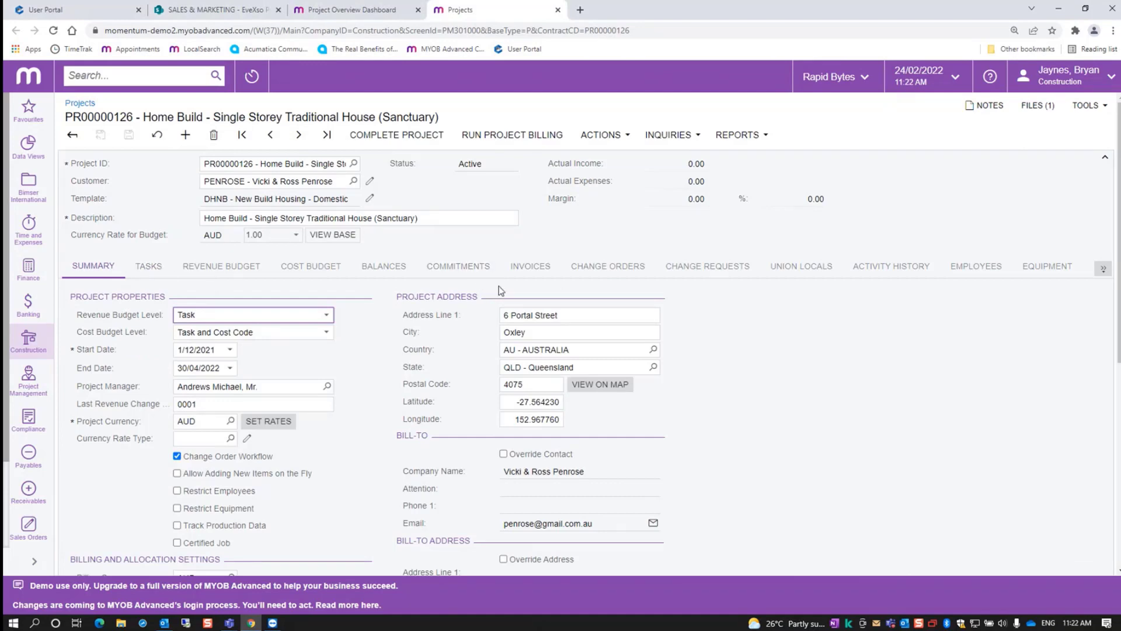
- Show PR00000126's Commitments, including purchase order 000046 On Hold at 1,450.00
{"action": "left_click", "coordinate": [473, 270]}
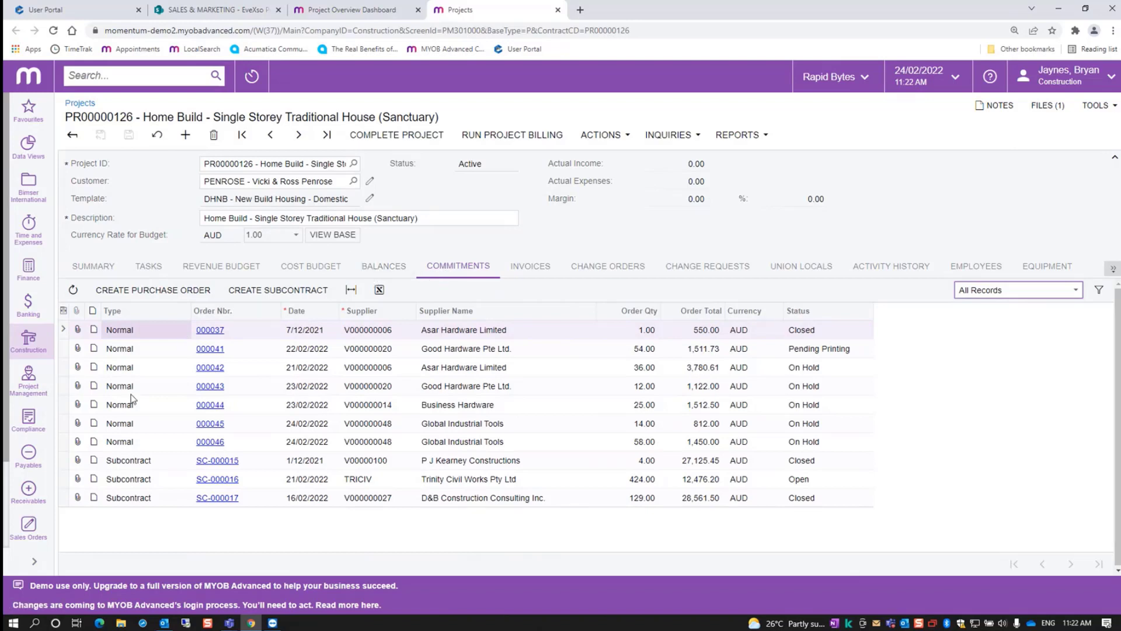
- Open subcontract SC-000017 from the Commitments grid
{"action": "left_click", "coordinate": [216, 500]}
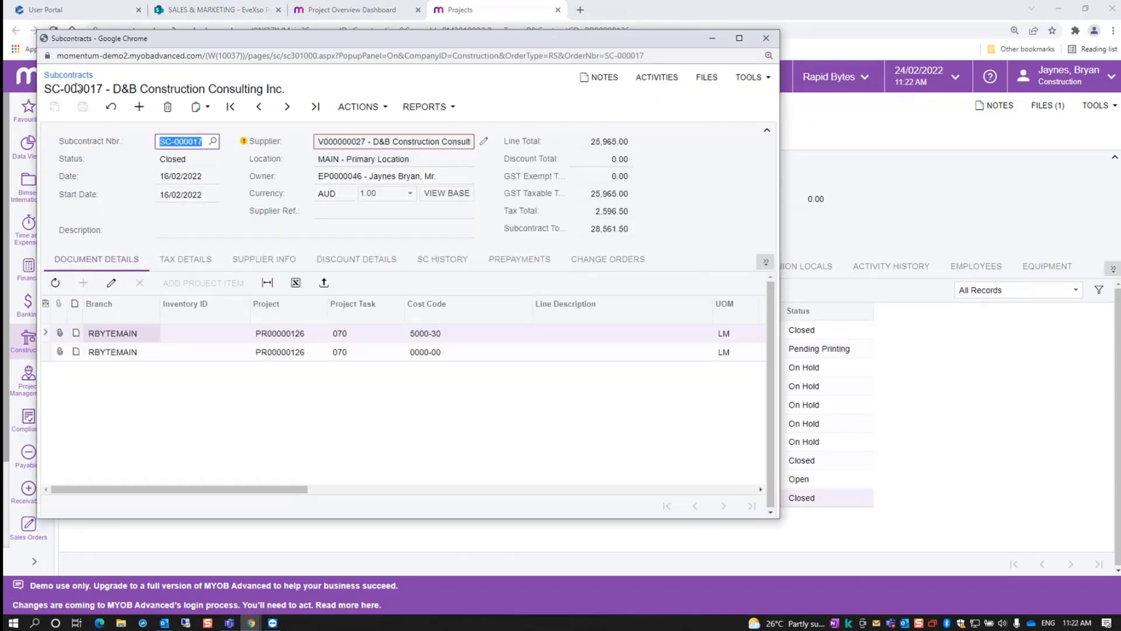
- Print SC-000017 as the short-form Subcontract (SF) report and scroll through it
{"action": "left_click", "coordinate": [456, 107]}
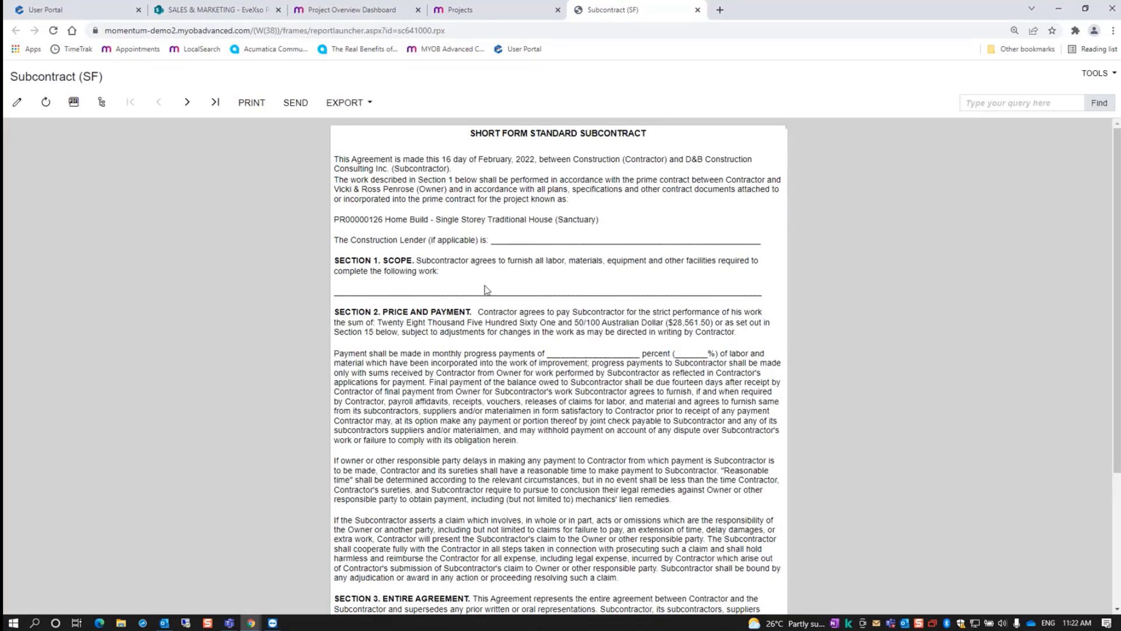
{"action": "scroll", "coordinate": [569, 257], "scroll_direction": "down", "scroll_amount": 4}
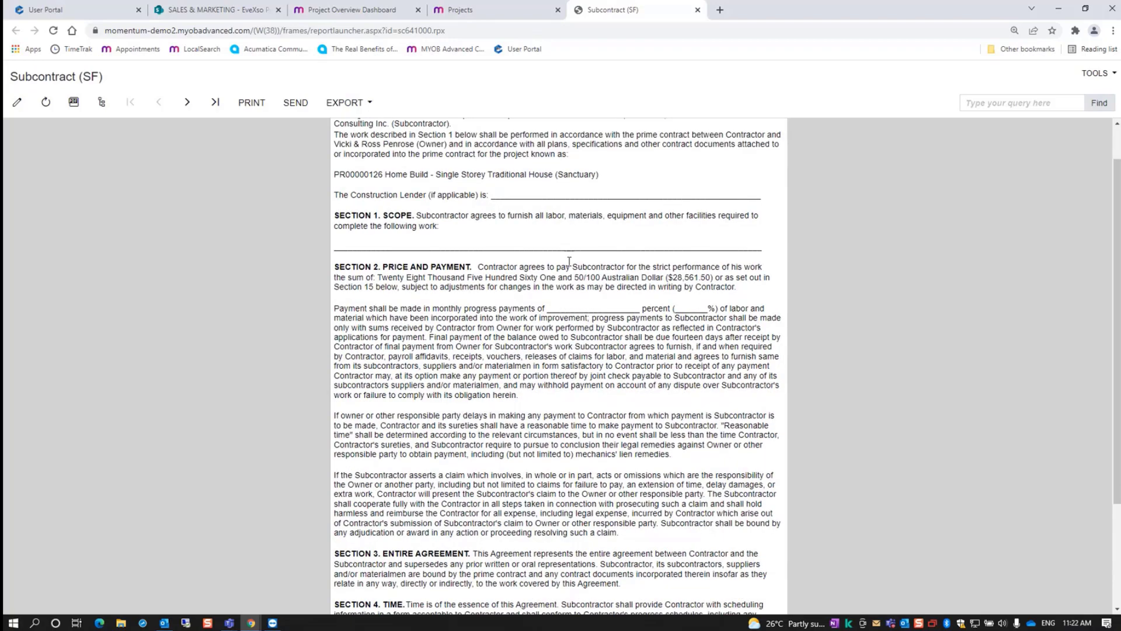
{"action": "scroll", "coordinate": [560, 295], "scroll_direction": "up", "scroll_amount": 2}
{"action": "scroll", "coordinate": [559, 298], "scroll_direction": "up", "scroll_amount": 2}
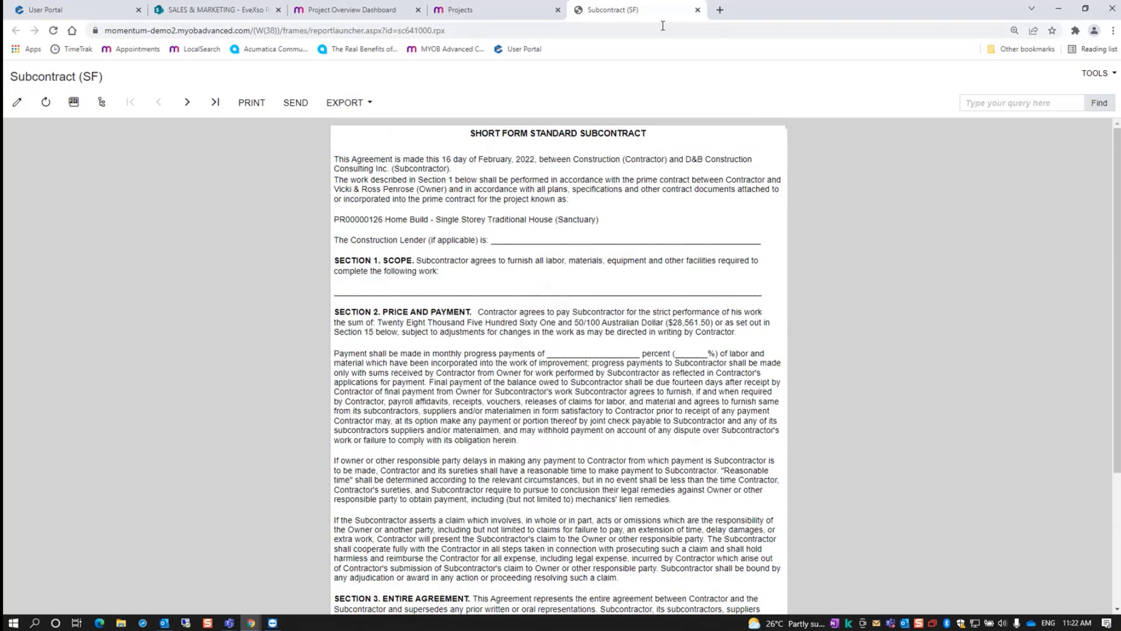
{"action": "left_click", "coordinate": [698, 10]}
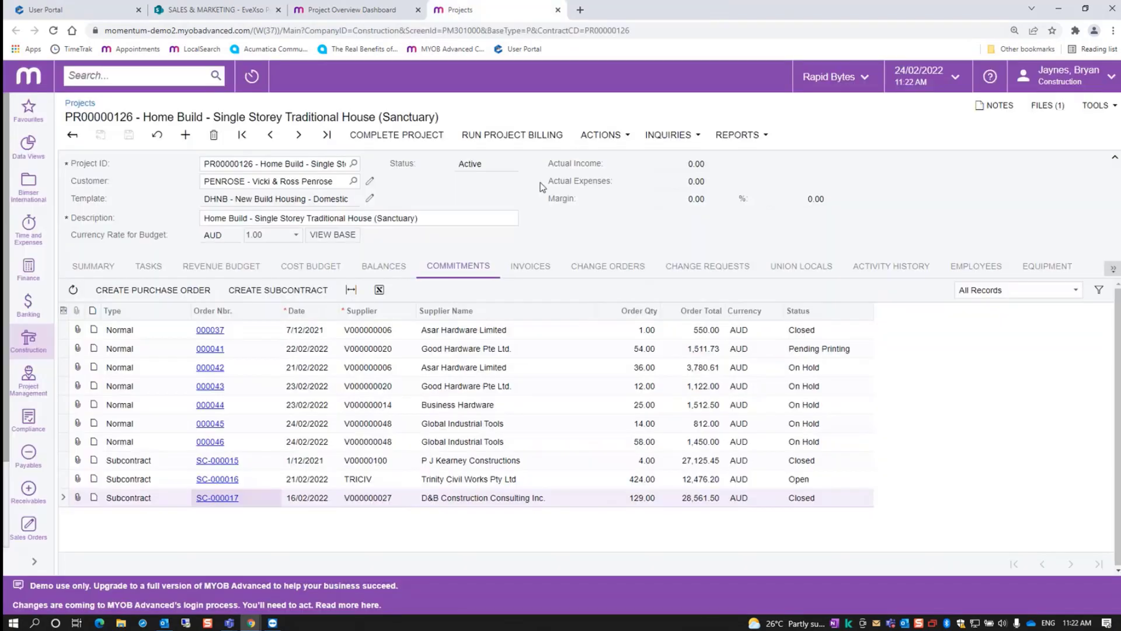
{"action": "left_click", "coordinate": [224, 501]}
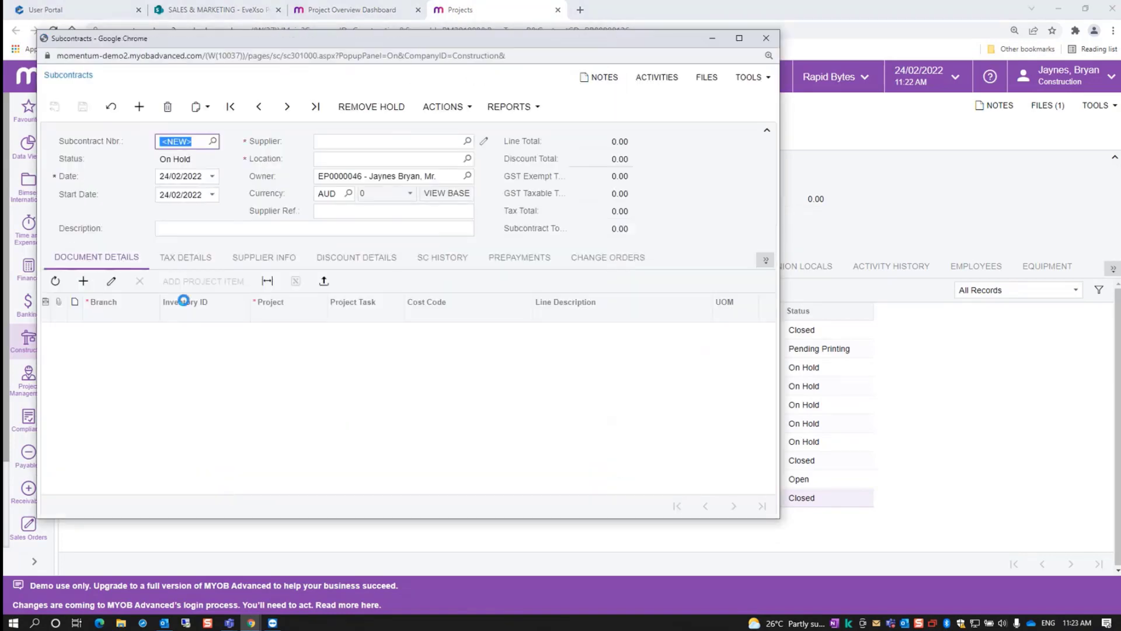
{"action": "left_click", "coordinate": [438, 261]}
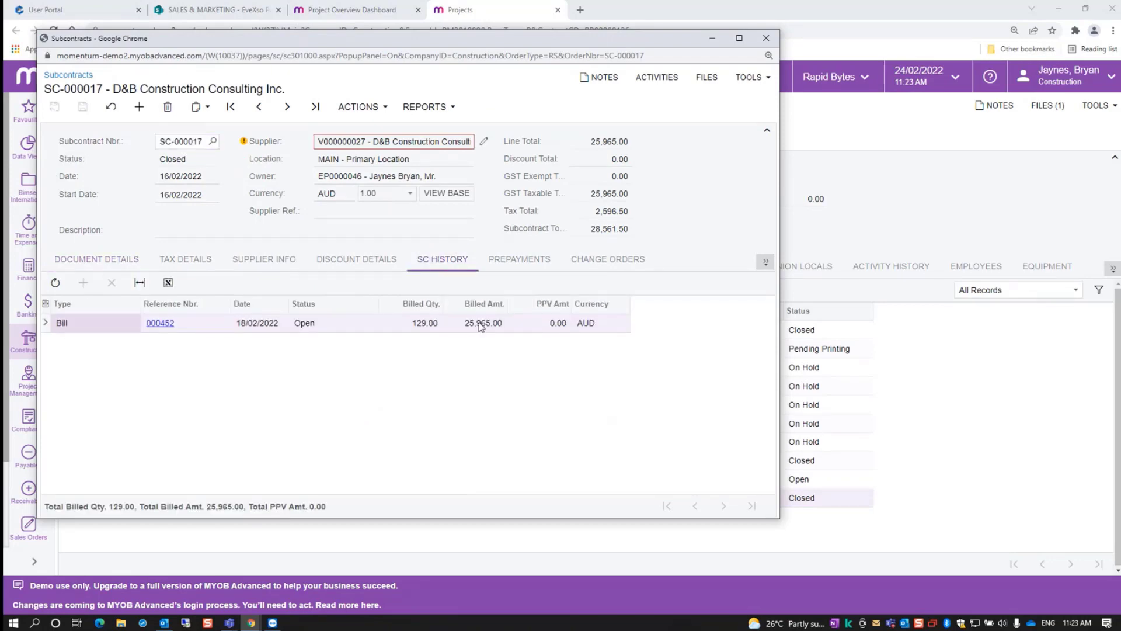
{"action": "left_click", "coordinate": [165, 325]}
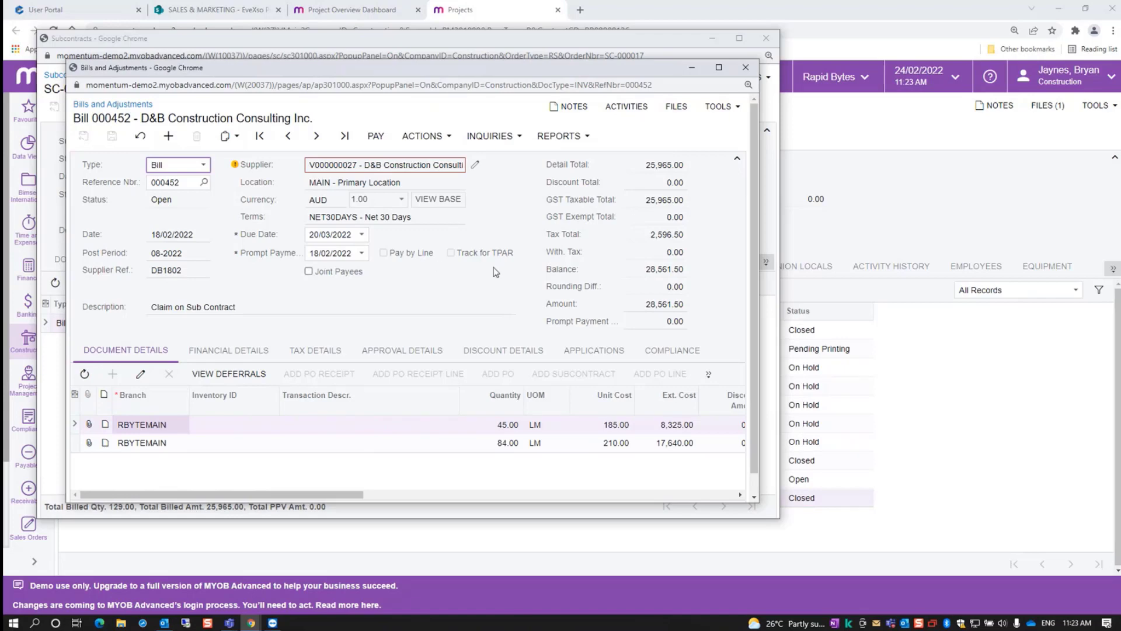
{"action": "left_click", "coordinate": [746, 68]}
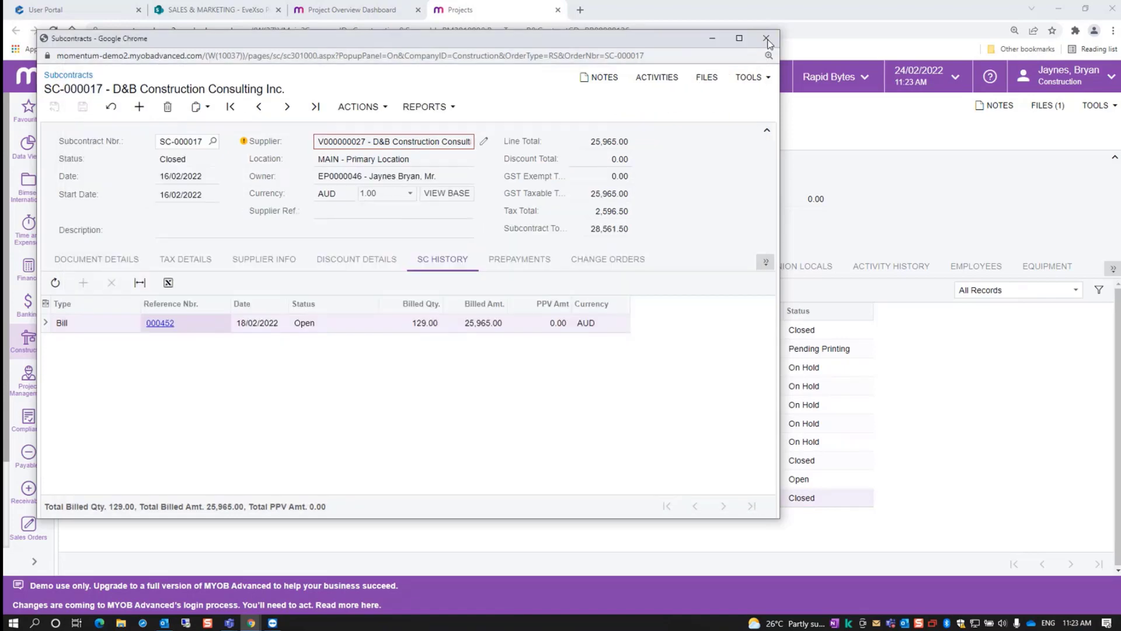
{"action": "left_click", "coordinate": [767, 38]}
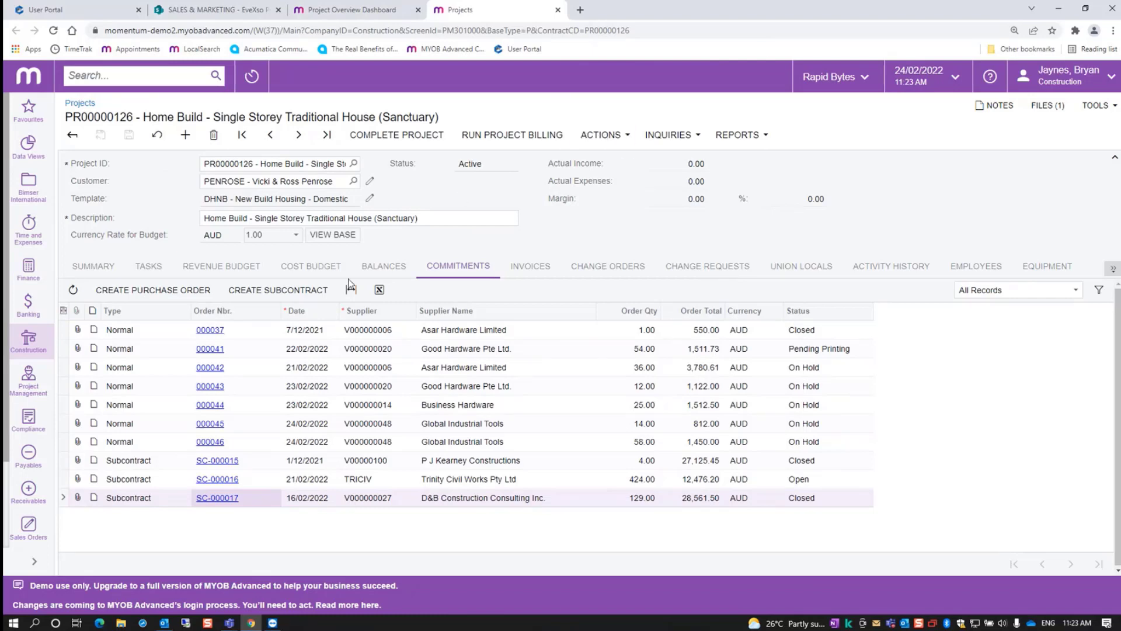
- List the project's progress billing invoices and briefly open and close pro forma invoice 000062
{"action": "left_click", "coordinate": [530, 268]}
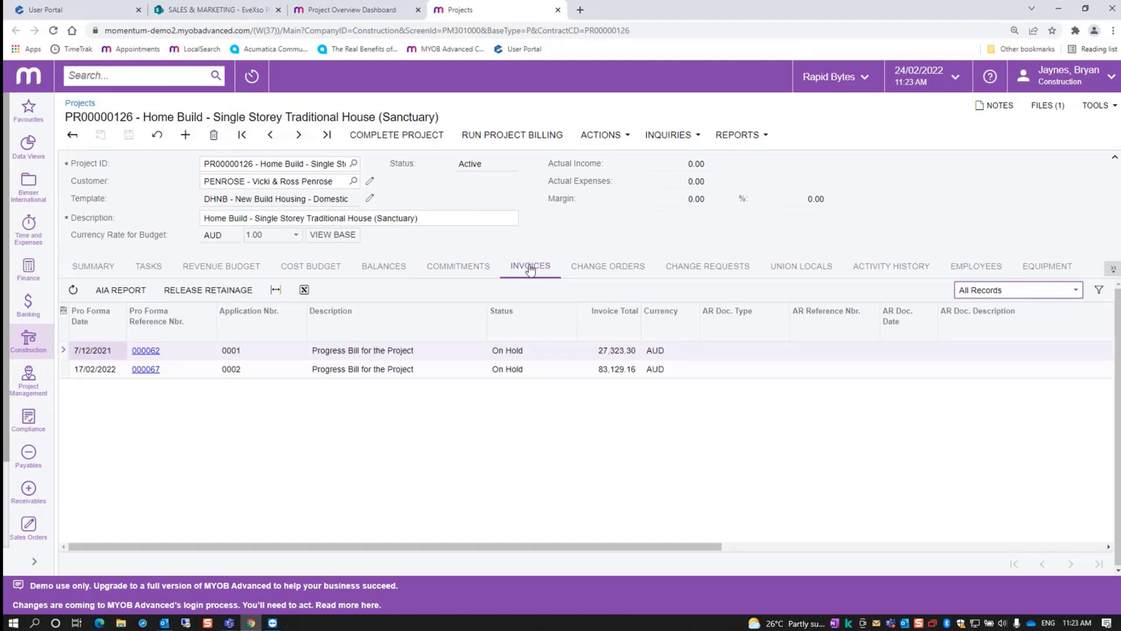
{"action": "left_click", "coordinate": [153, 353]}
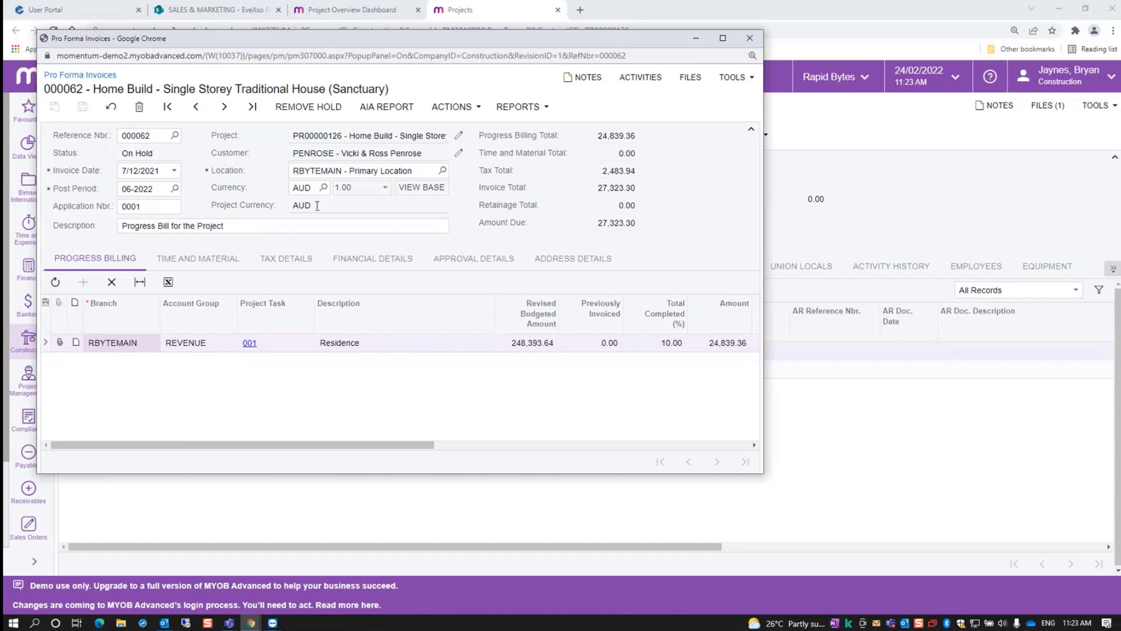
{"action": "left_click", "coordinate": [750, 38]}
- Open pro forma invoice 000067 and scroll across its billing grid
{"action": "left_click", "coordinate": [145, 369]}
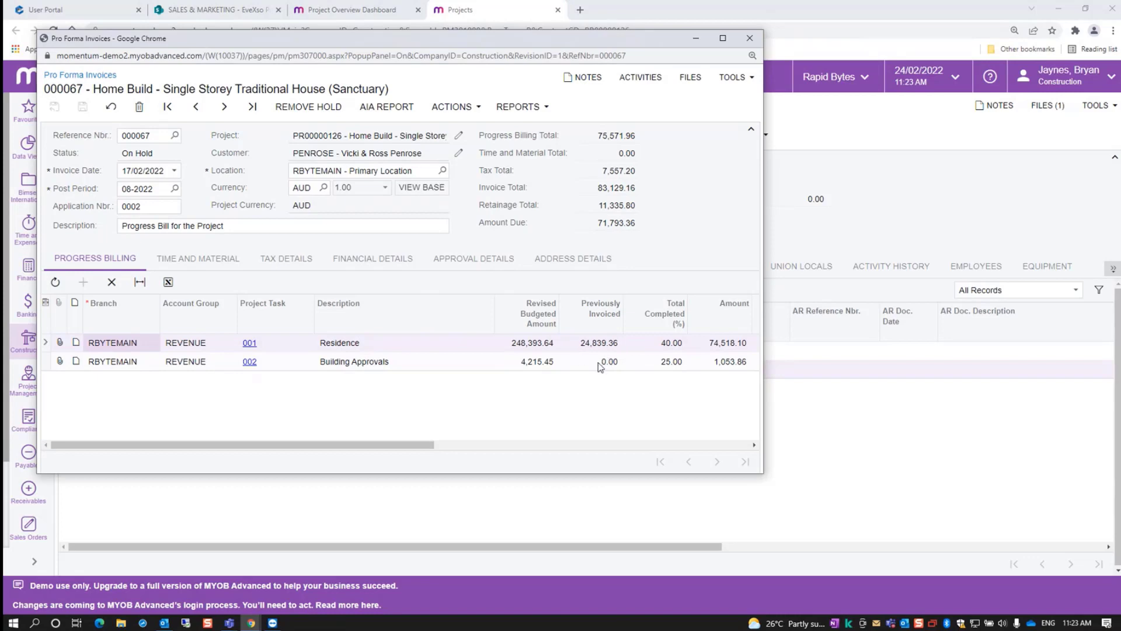
{"action": "left_click_drag", "start_coordinate": [423, 449], "coordinate": [686, 456]}
{"action": "left_click_drag", "start_coordinate": [584, 447], "coordinate": [318, 455]}
- Generate the AIA report for invoice 000067, review page 1 and the continuation sheet, then close it
{"action": "left_click", "coordinate": [392, 110]}
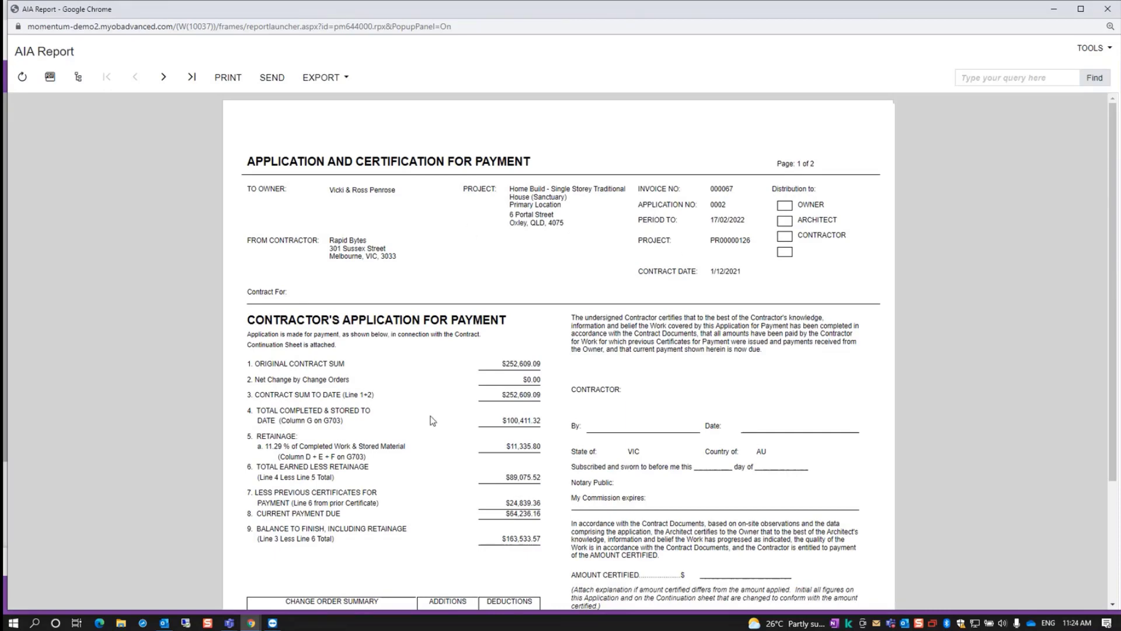
{"action": "scroll", "coordinate": [502, 496], "scroll_direction": "down", "scroll_amount": 1}
{"action": "scroll", "coordinate": [503, 497], "scroll_direction": "down", "scroll_amount": 2}
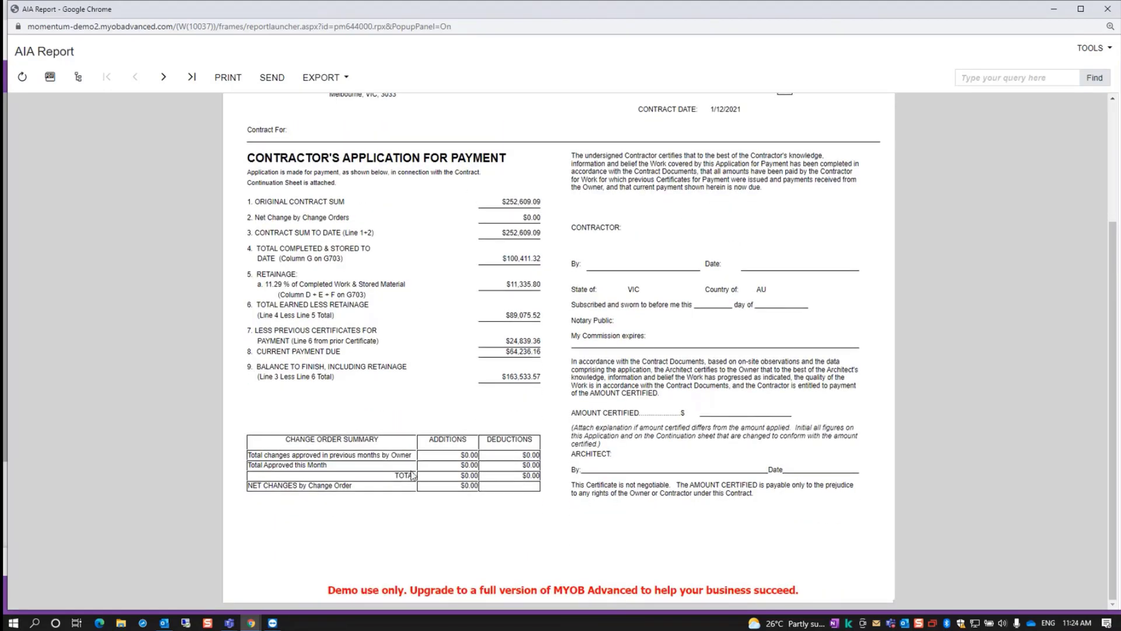
{"action": "left_click", "coordinate": [164, 78]}
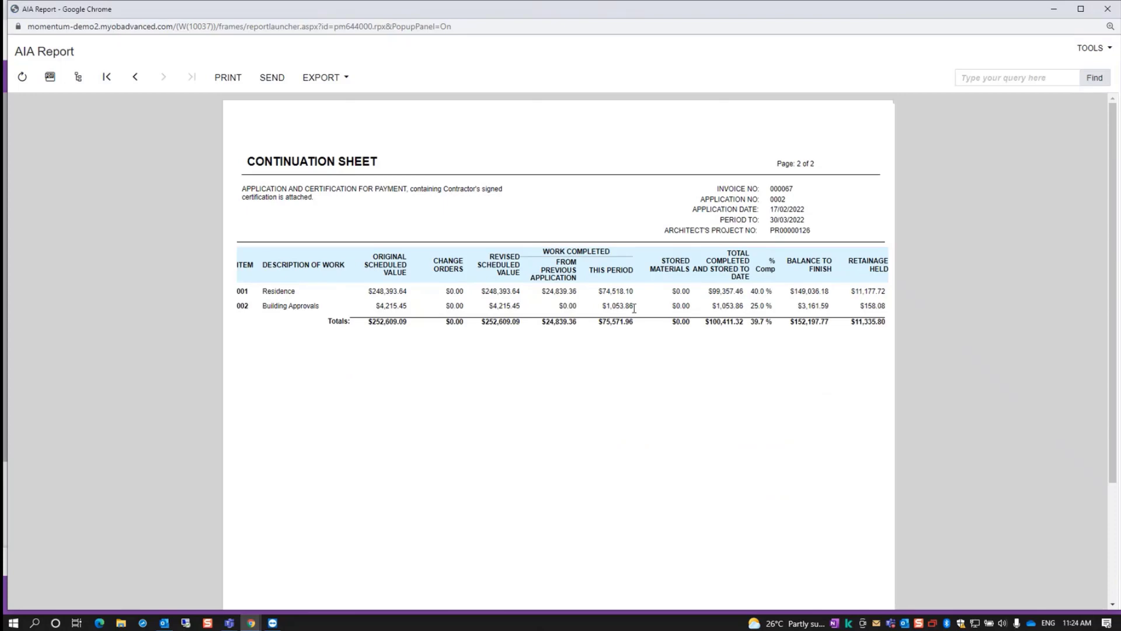
{"action": "left_click", "coordinate": [1108, 10]}
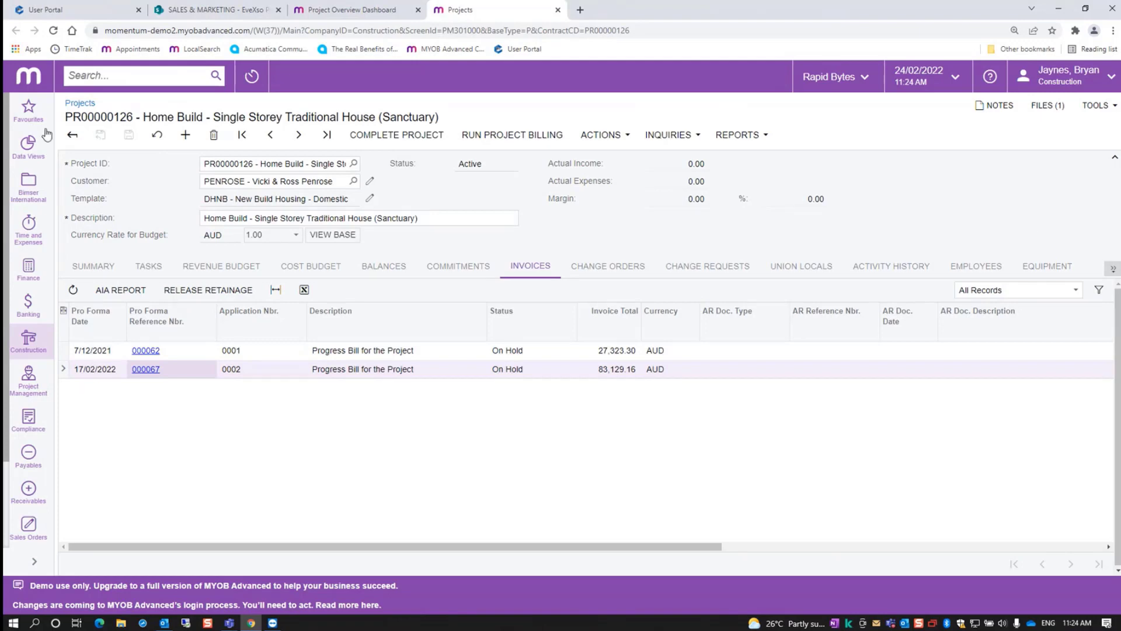
{"action": "left_click", "coordinate": [101, 268]}
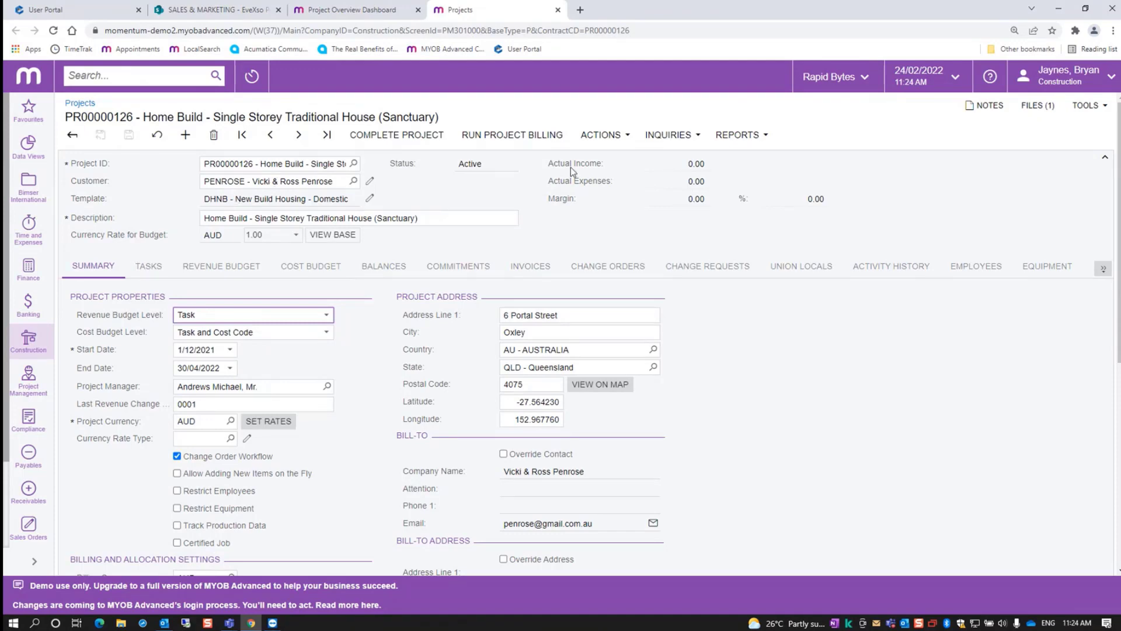
- Open the Project Budget Forecast and select task 001's 06-2022 and 07-2022 budget amounts
{"action": "left_click", "coordinate": [695, 136]}
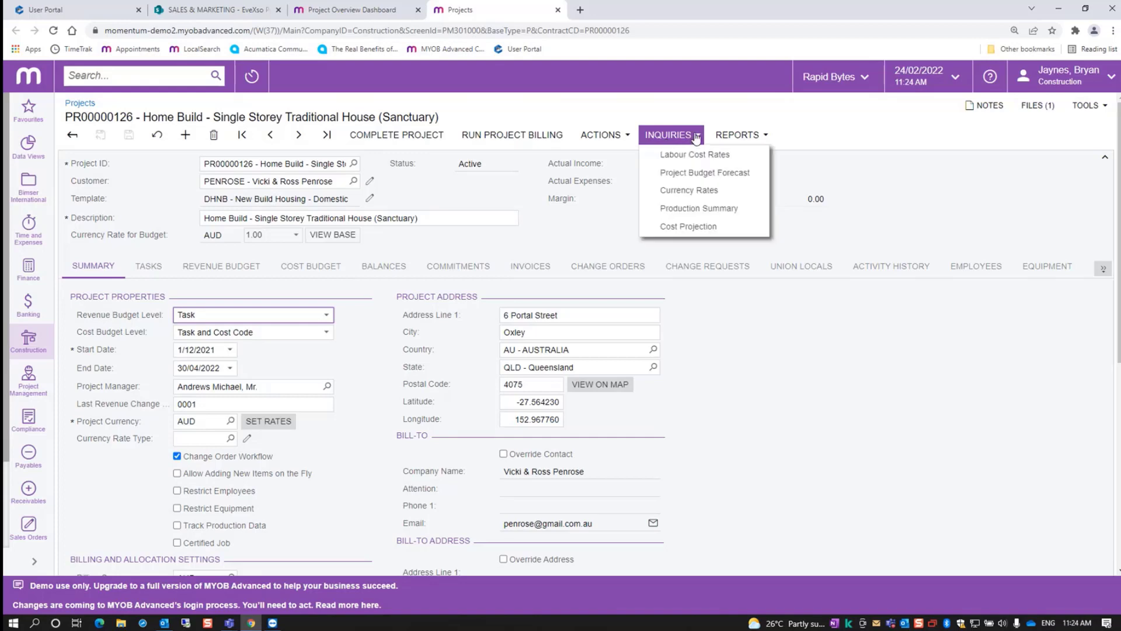
{"action": "left_click", "coordinate": [675, 177]}
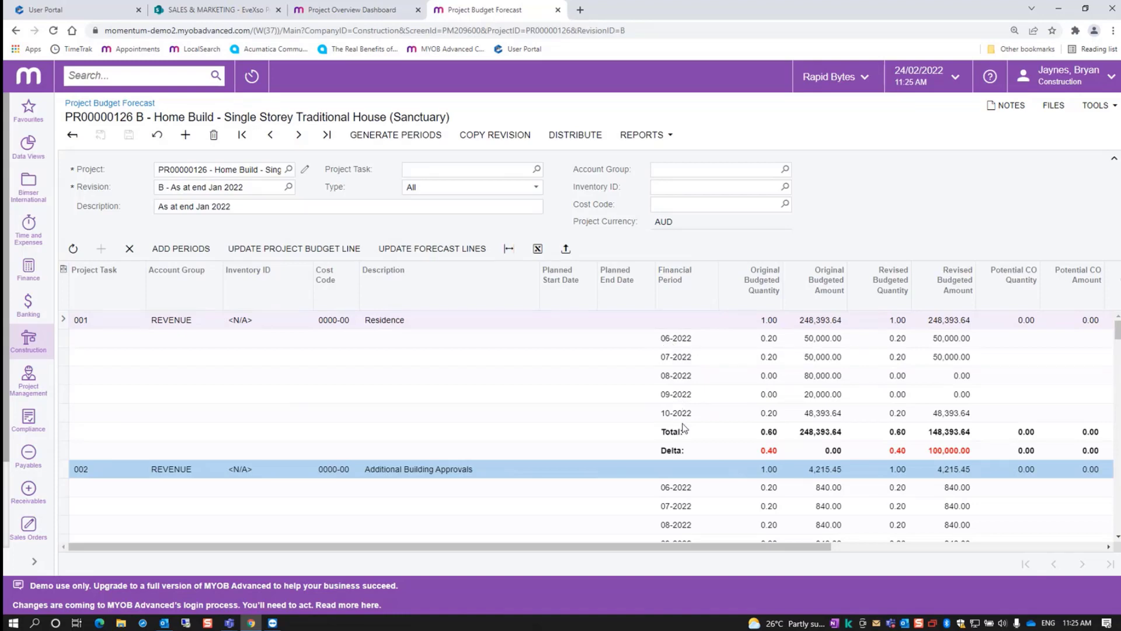
{"action": "left_click", "coordinate": [819, 340]}
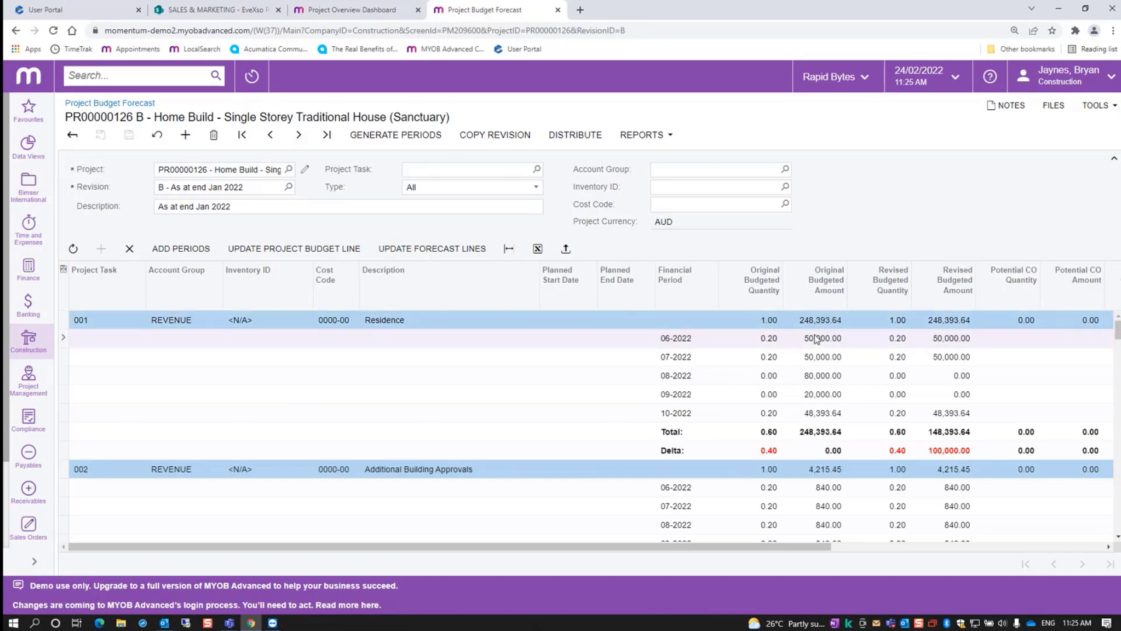
{"action": "left_click", "coordinate": [819, 340]}
{"action": "left_click", "coordinate": [823, 357]}
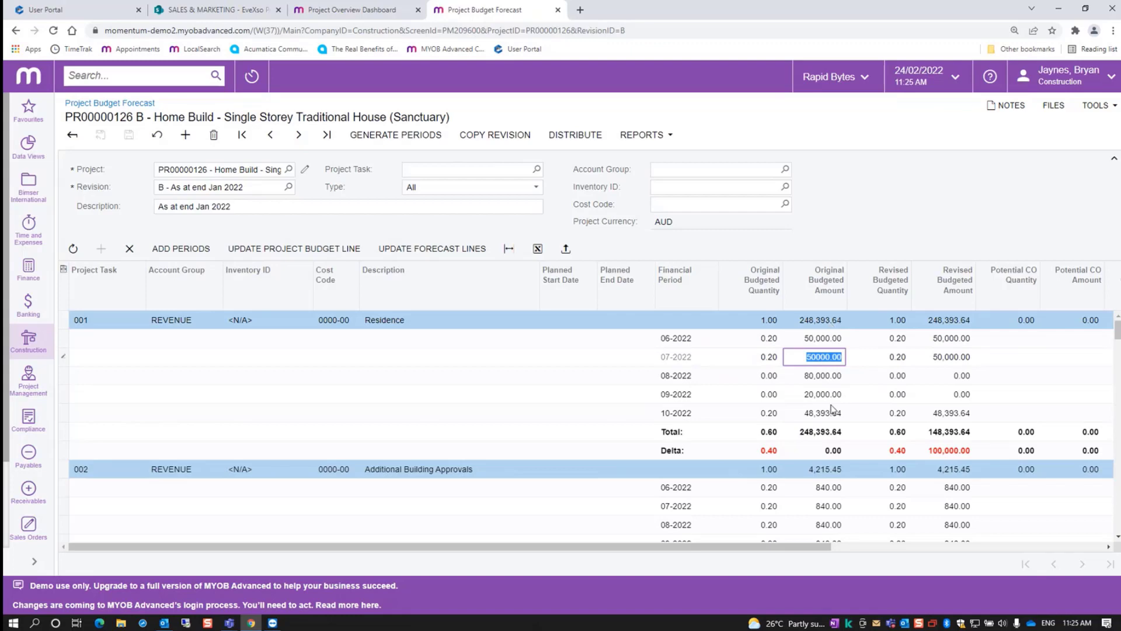
- Scroll through each task's forecast periods, then go back to the PR00000126 project record
{"action": "scroll", "coordinate": [832, 409], "scroll_direction": "down", "scroll_amount": 10}
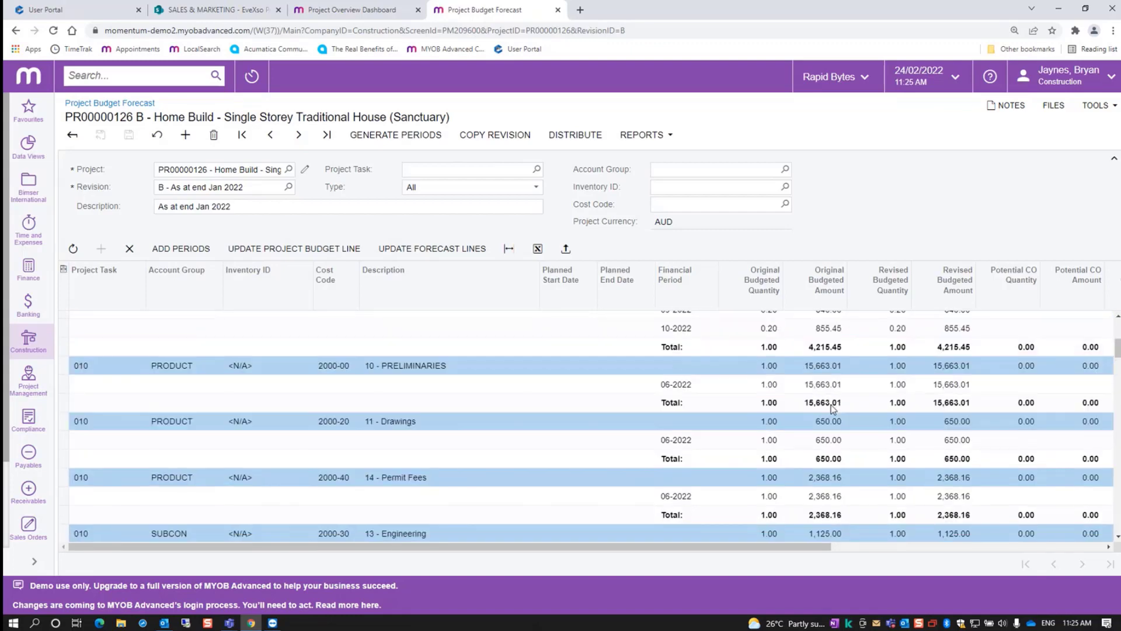
{"action": "scroll", "coordinate": [832, 409], "scroll_direction": "down", "scroll_amount": 1}
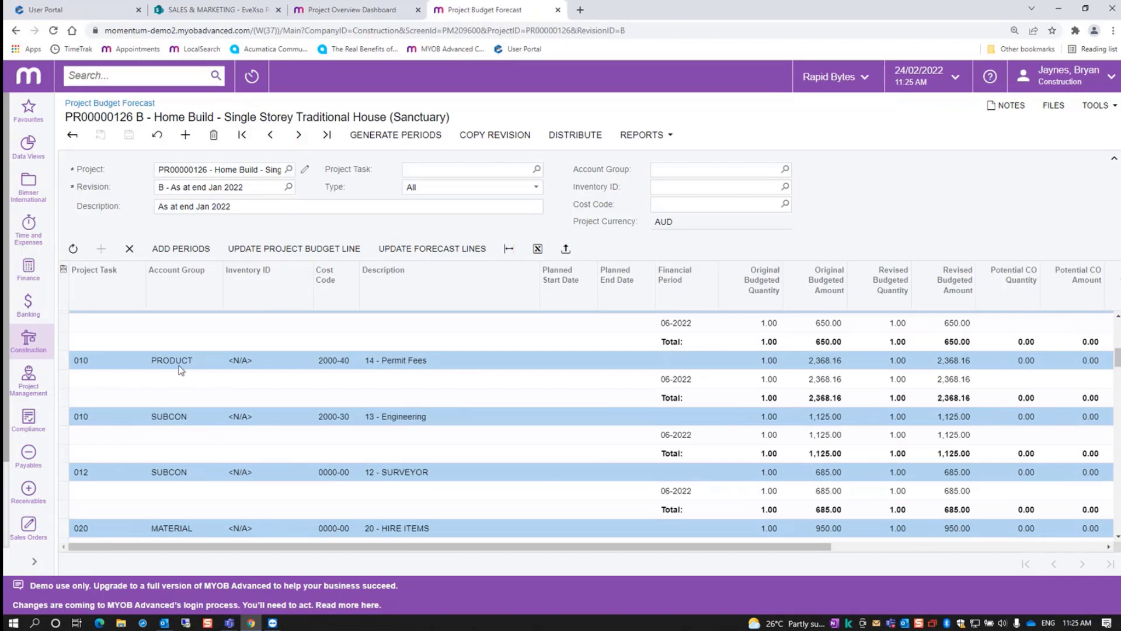
{"action": "scroll", "coordinate": [576, 413], "scroll_direction": "down", "scroll_amount": 10}
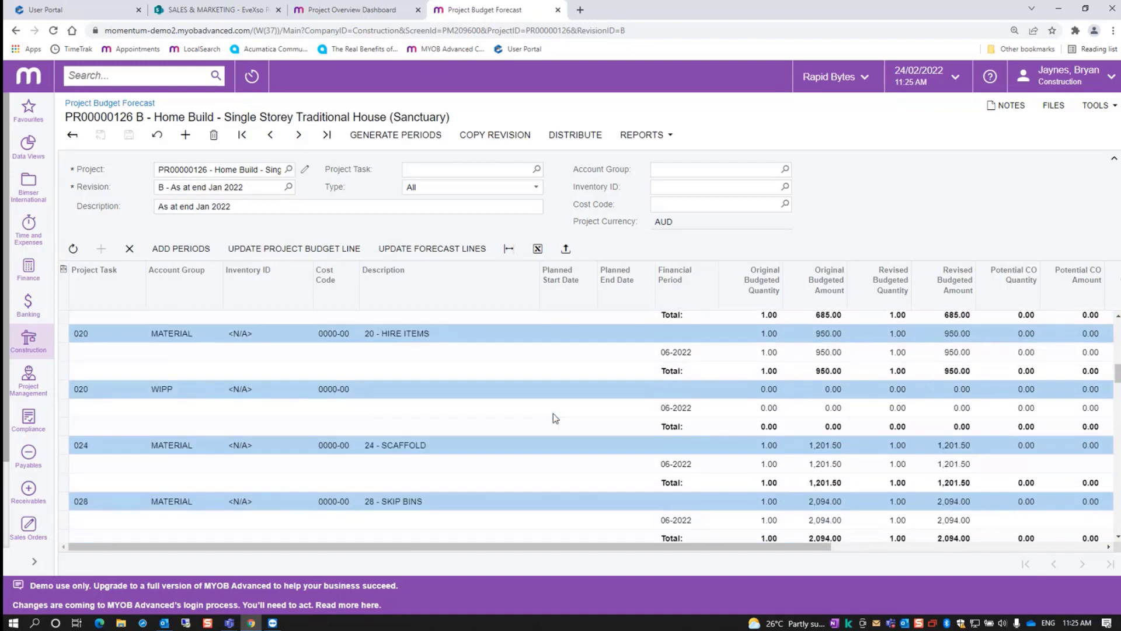
{"action": "scroll", "coordinate": [649, 399], "scroll_direction": "down", "scroll_amount": 6}
{"action": "scroll", "coordinate": [650, 398], "scroll_direction": "up", "scroll_amount": 5}
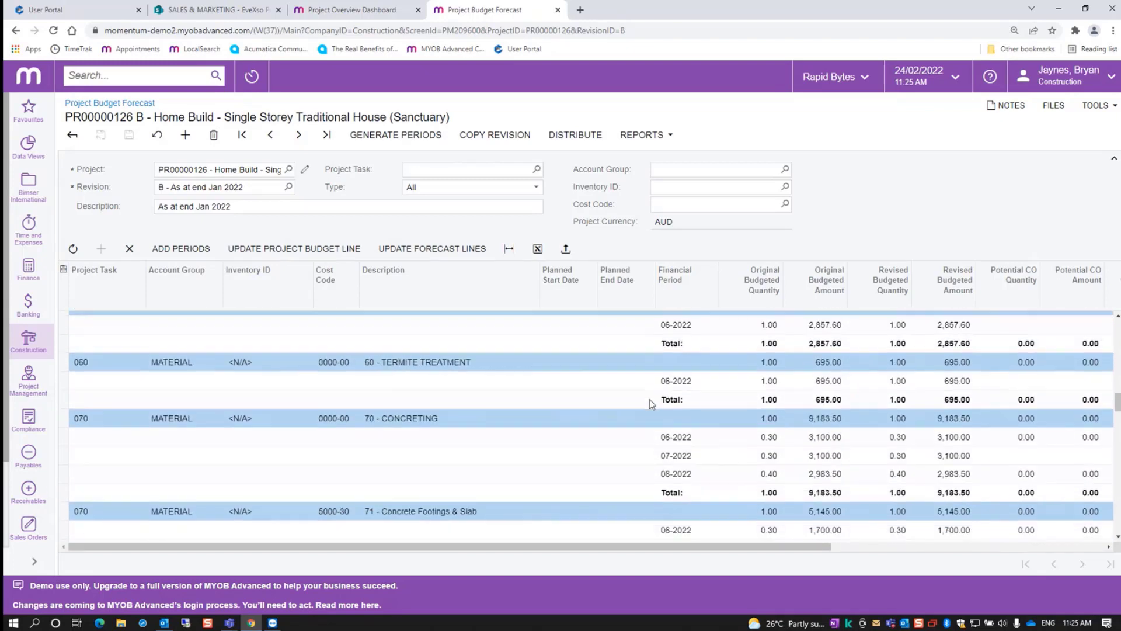
{"action": "scroll", "coordinate": [756, 427], "scroll_direction": "up", "scroll_amount": 12}
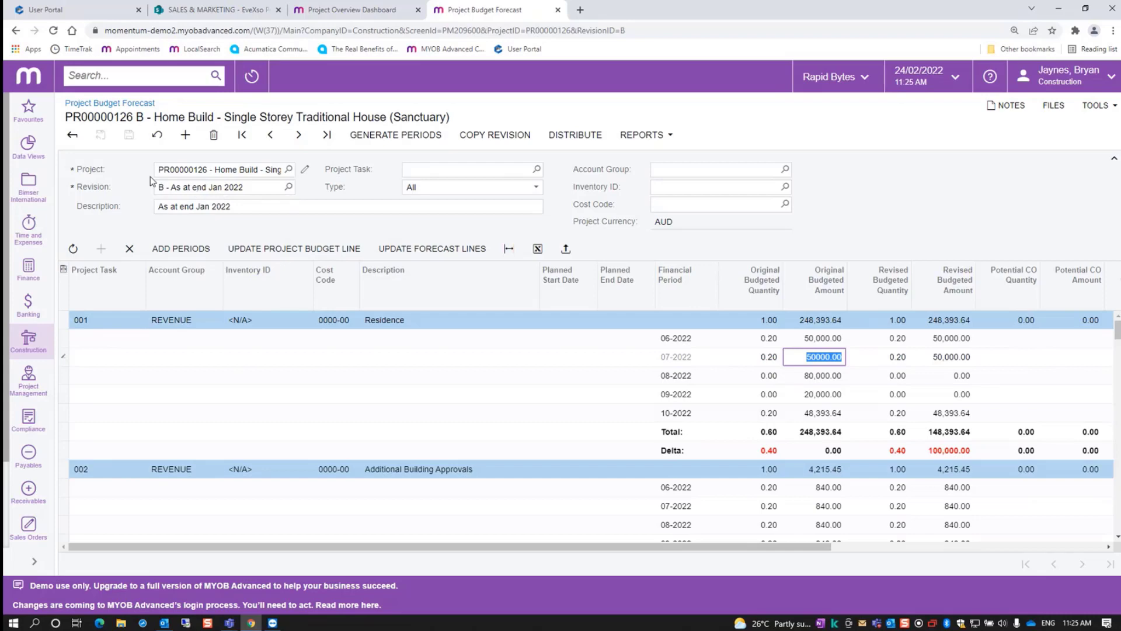
{"action": "left_click", "coordinate": [15, 31]}
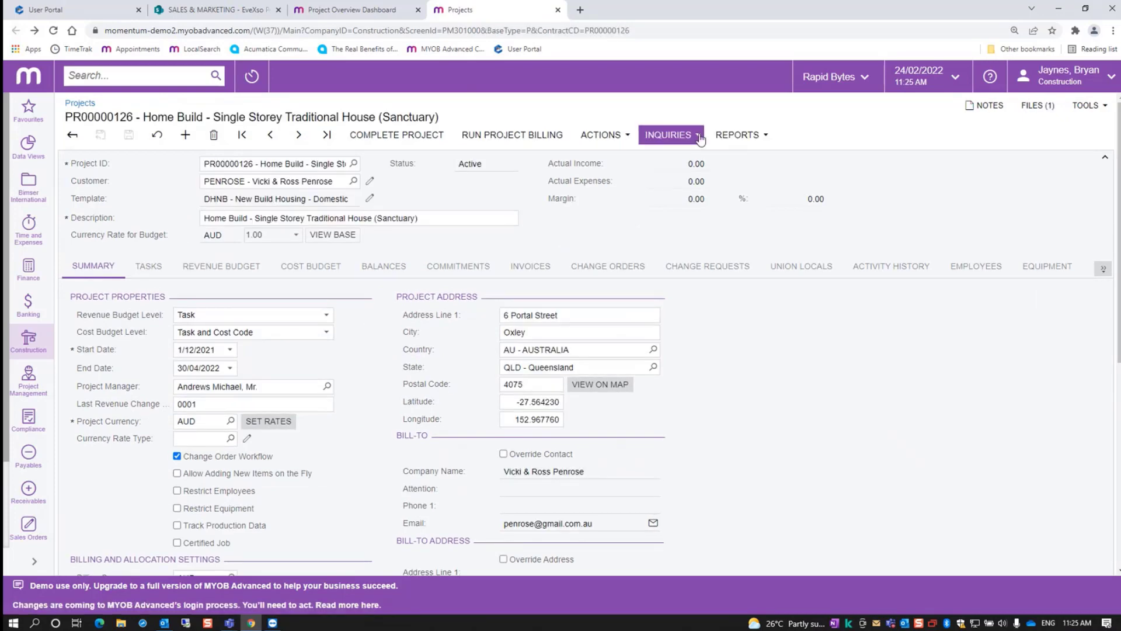
- Open the revision B cost projection for PR00000126 and review its projected columns (205,053.65 at completion)
{"action": "left_click", "coordinate": [695, 135]}
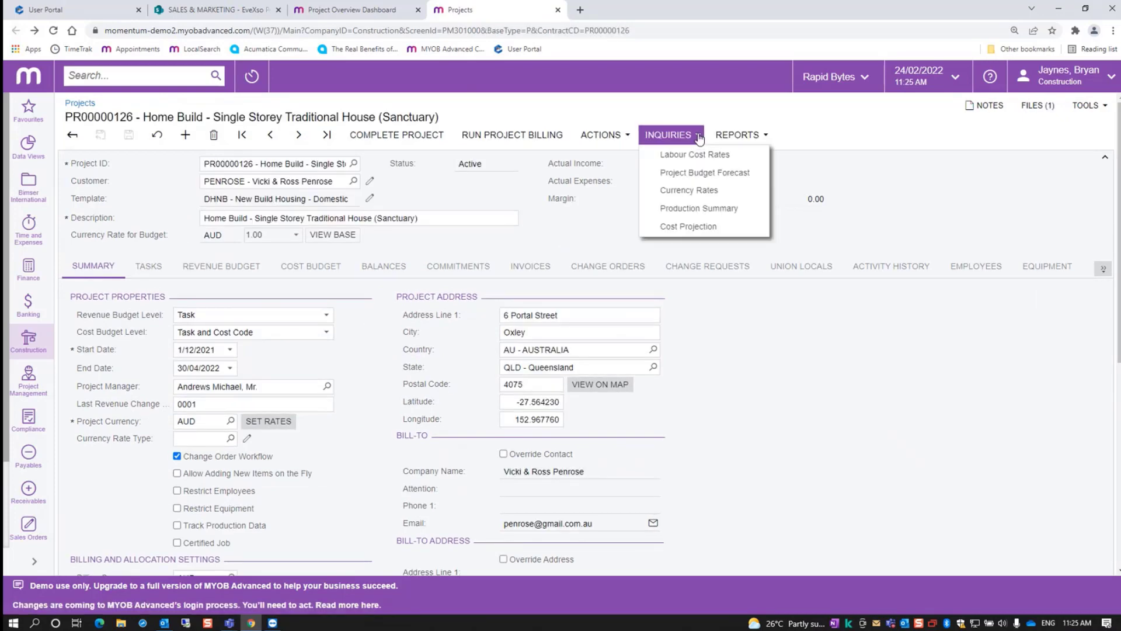
{"action": "left_click", "coordinate": [697, 228]}
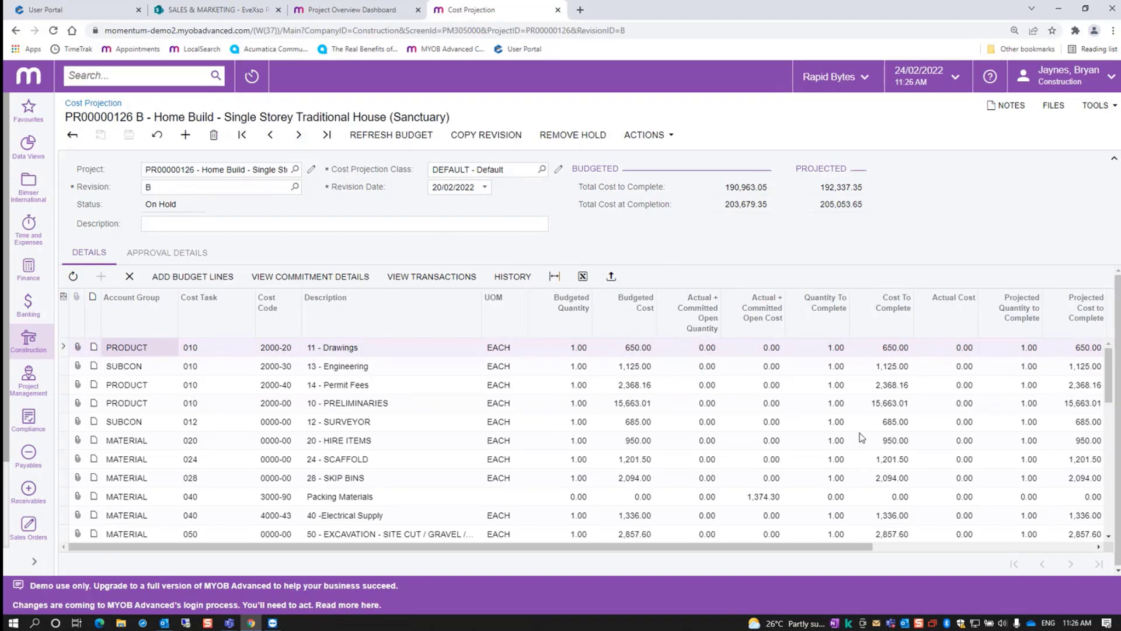
{"action": "left_click_drag", "start_coordinate": [809, 547], "coordinate": [1028, 548]}
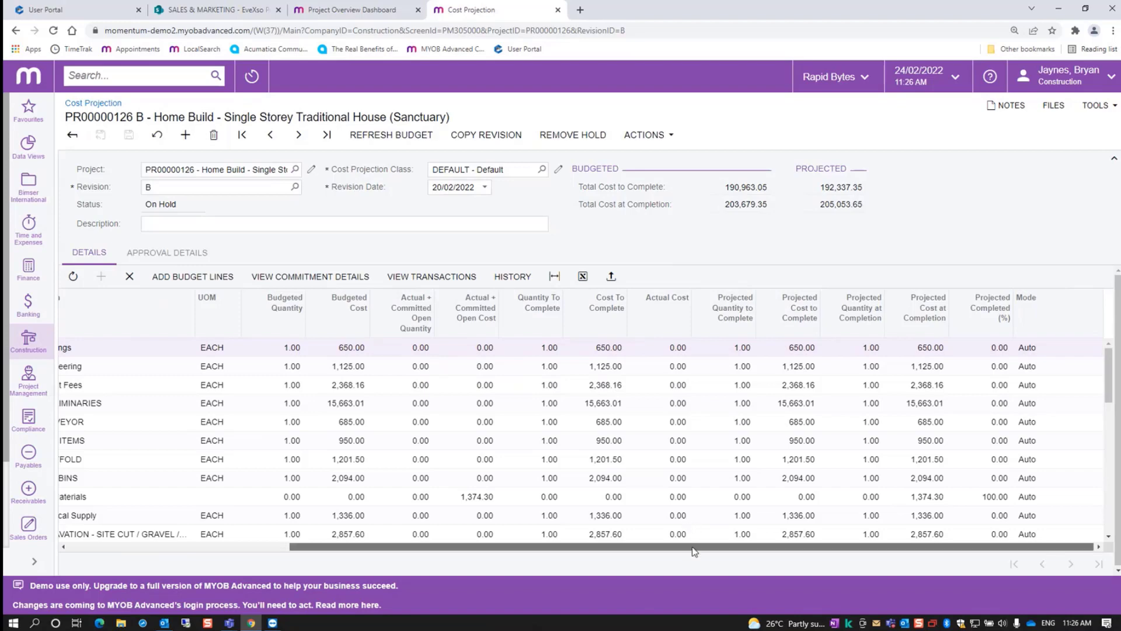
{"action": "left_click_drag", "start_coordinate": [694, 552], "coordinate": [470, 549]}
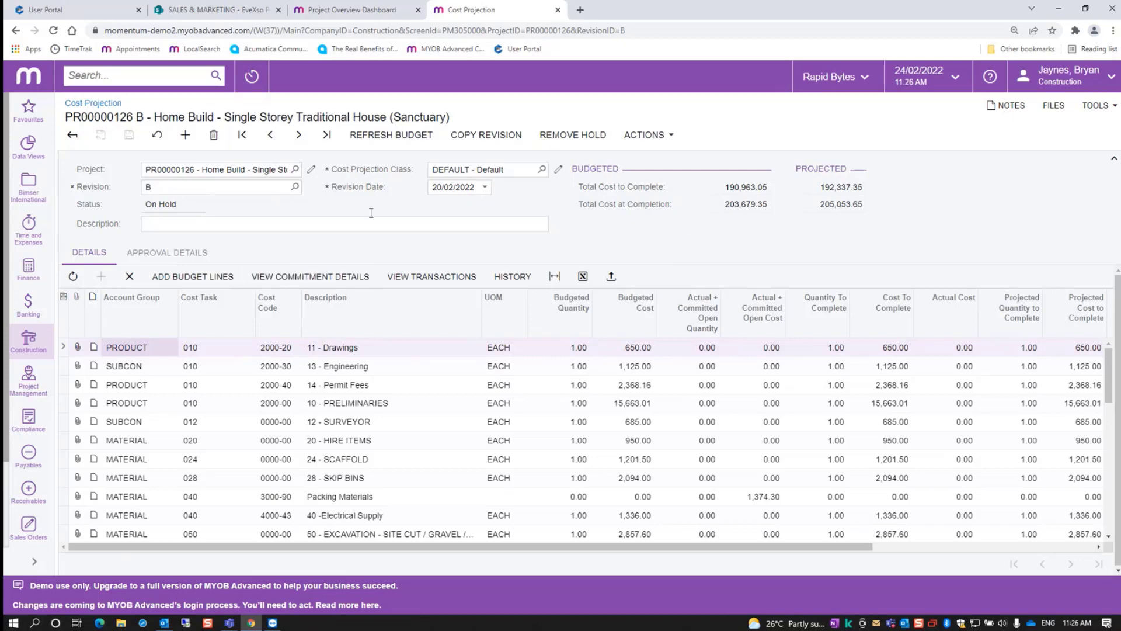
- Run the Project WIP report for PR00000126, showing 252,609.09 contract and 19.37% gross profit
{"action": "left_click", "coordinate": [31, 345]}
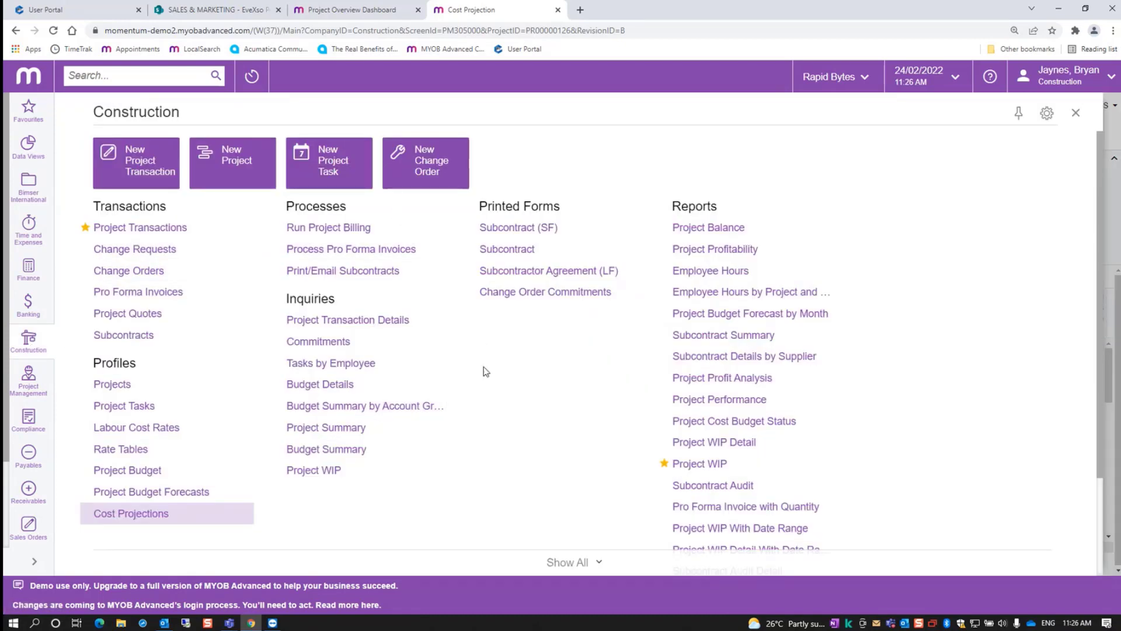
{"action": "left_click", "coordinate": [708, 466]}
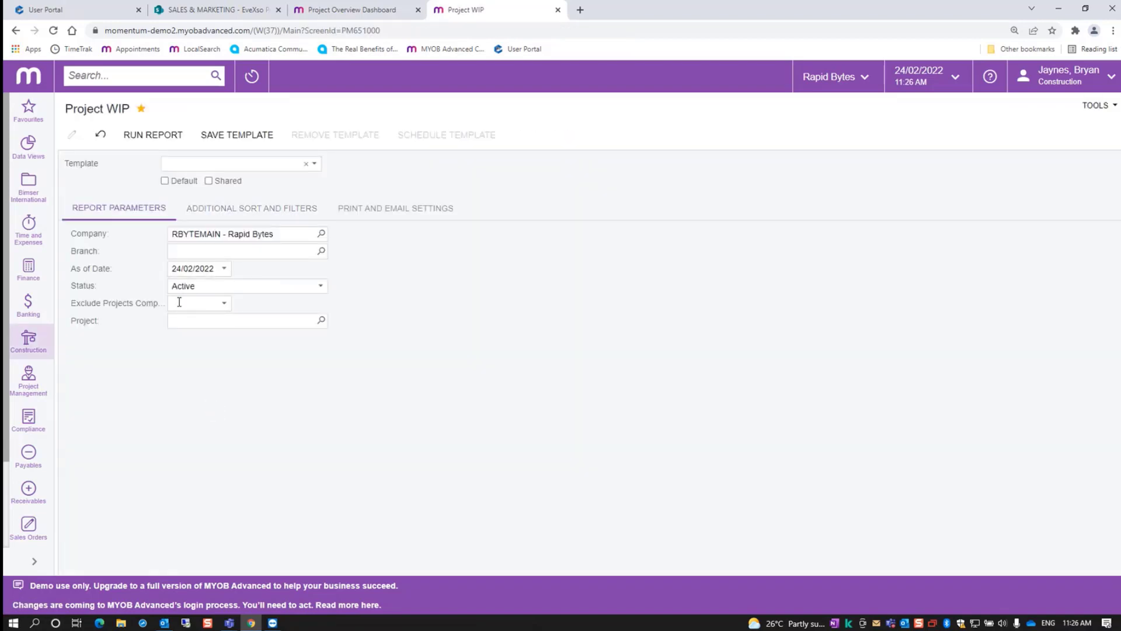
{"action": "left_click", "coordinate": [201, 322]}
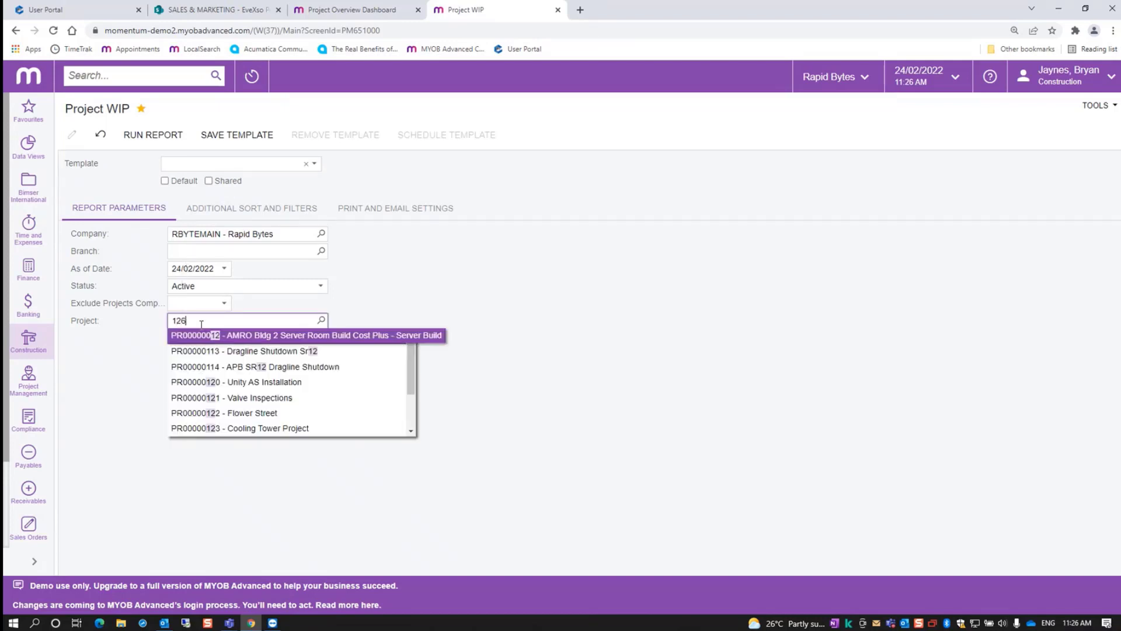
{"action": "left_click", "coordinate": [205, 335]}
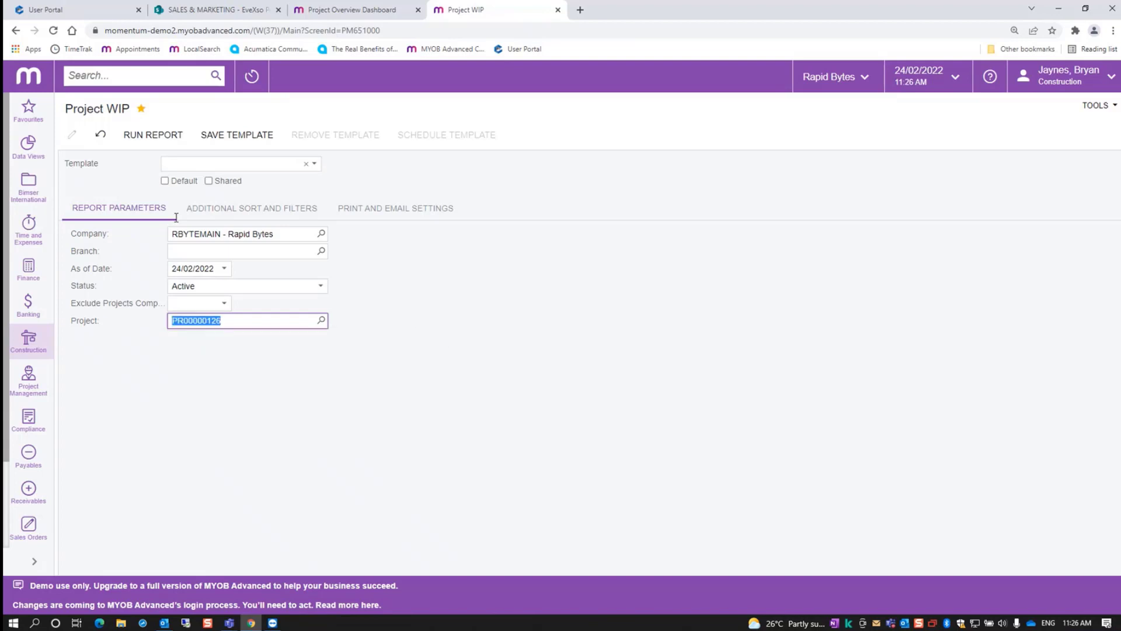
{"action": "left_click", "coordinate": [160, 136]}
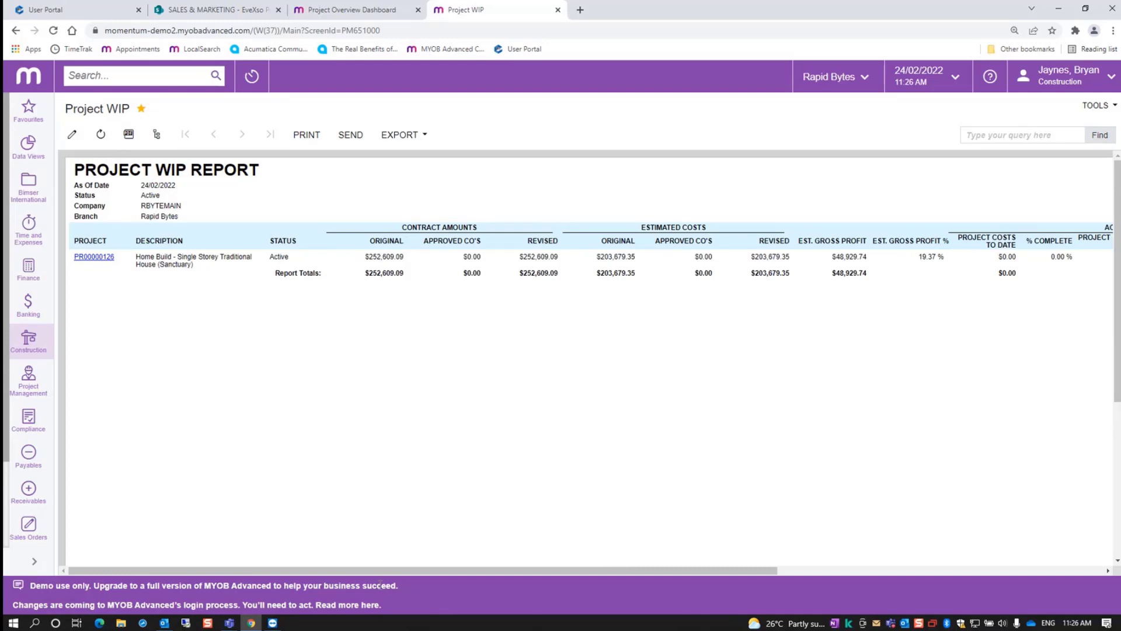
{"action": "left_click_drag", "start_coordinate": [401, 575], "coordinate": [744, 578]}
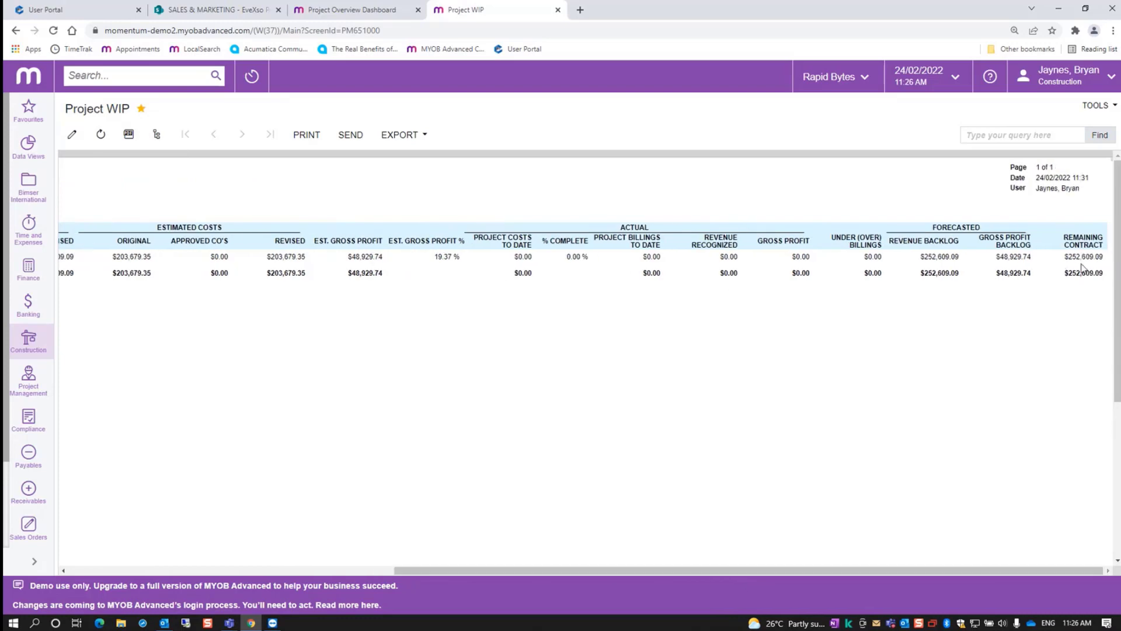
{"action": "left_click_drag", "start_coordinate": [783, 571], "coordinate": [230, 322]}
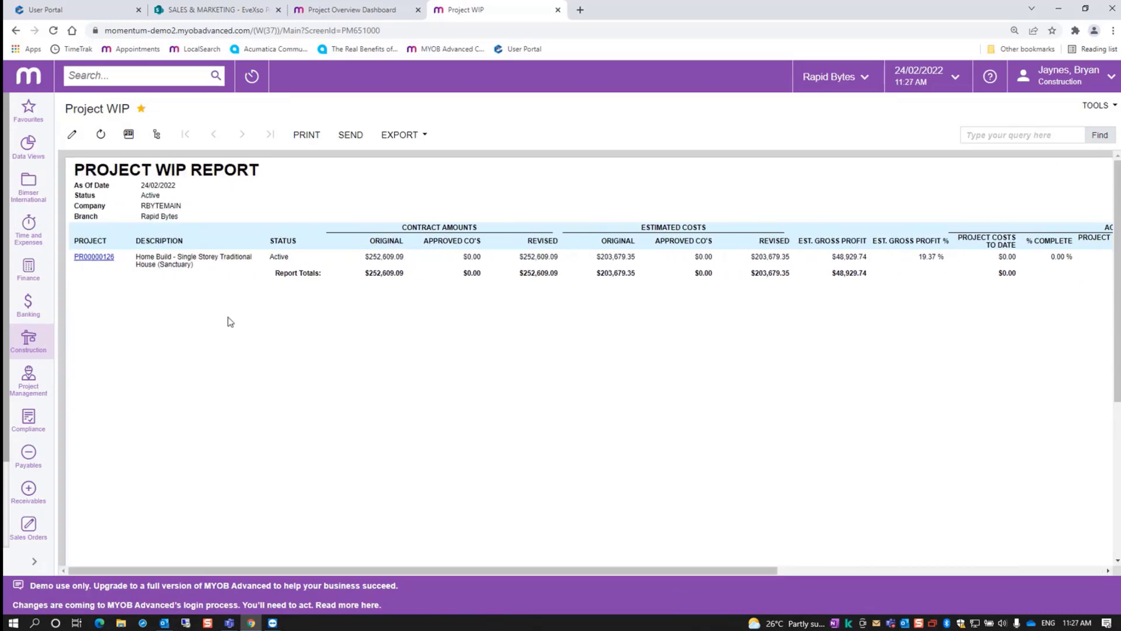
- Clear the project filter, rerun the WIP report for all projects, then view the Project Overview Dashboard
{"action": "left_click", "coordinate": [72, 135]}
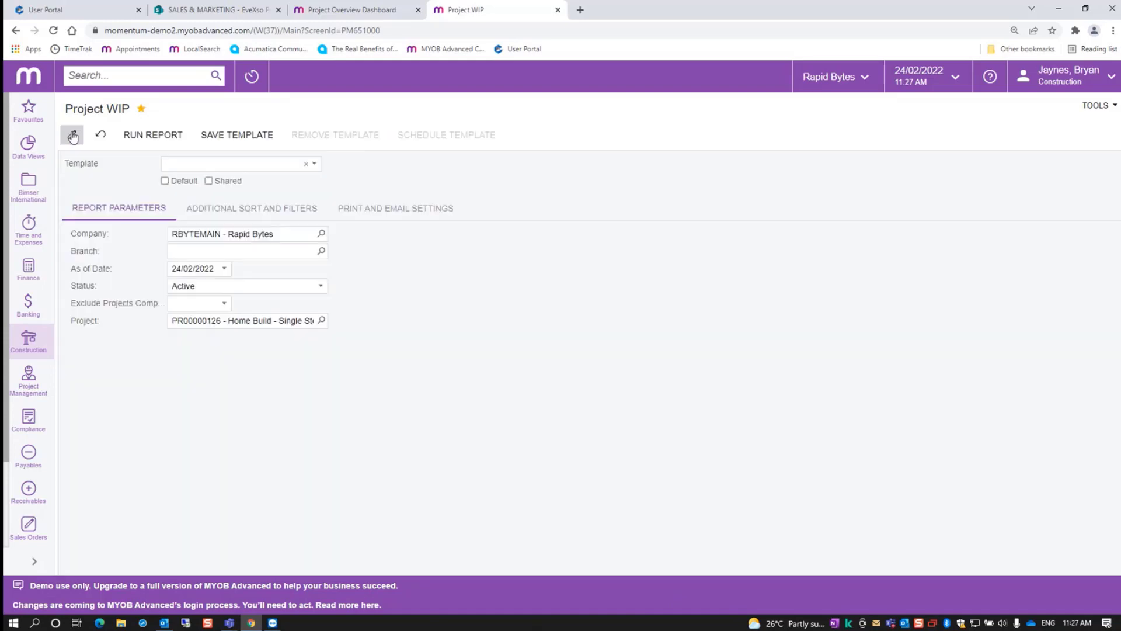
{"action": "left_click", "coordinate": [312, 322]}
{"action": "key", "text": "BackSpace"}
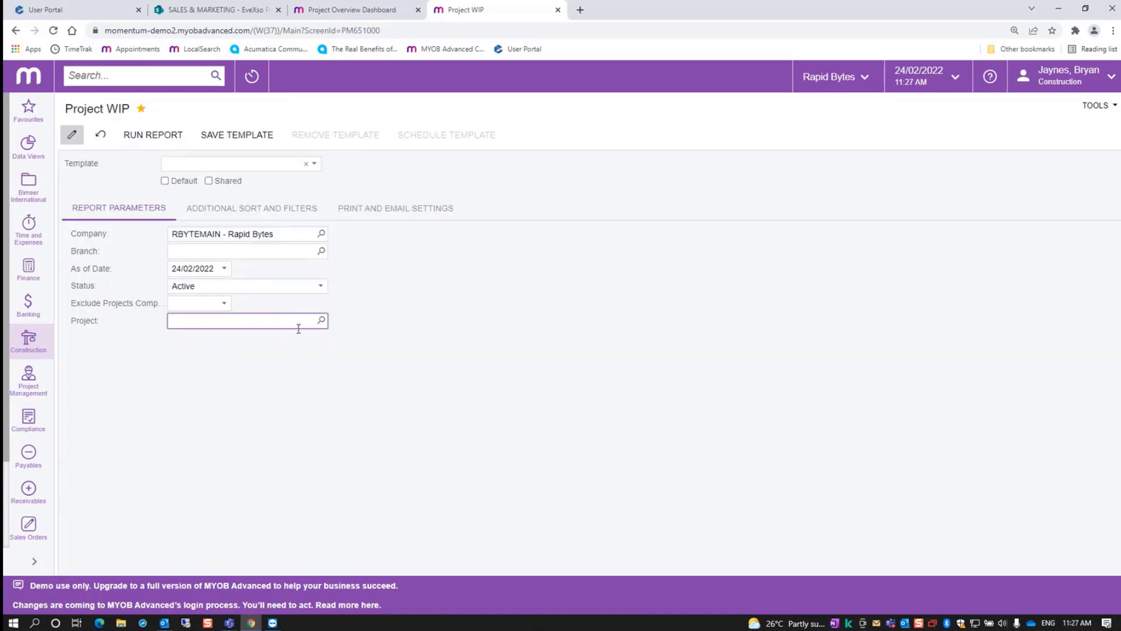
{"action": "left_click", "coordinate": [167, 135]}
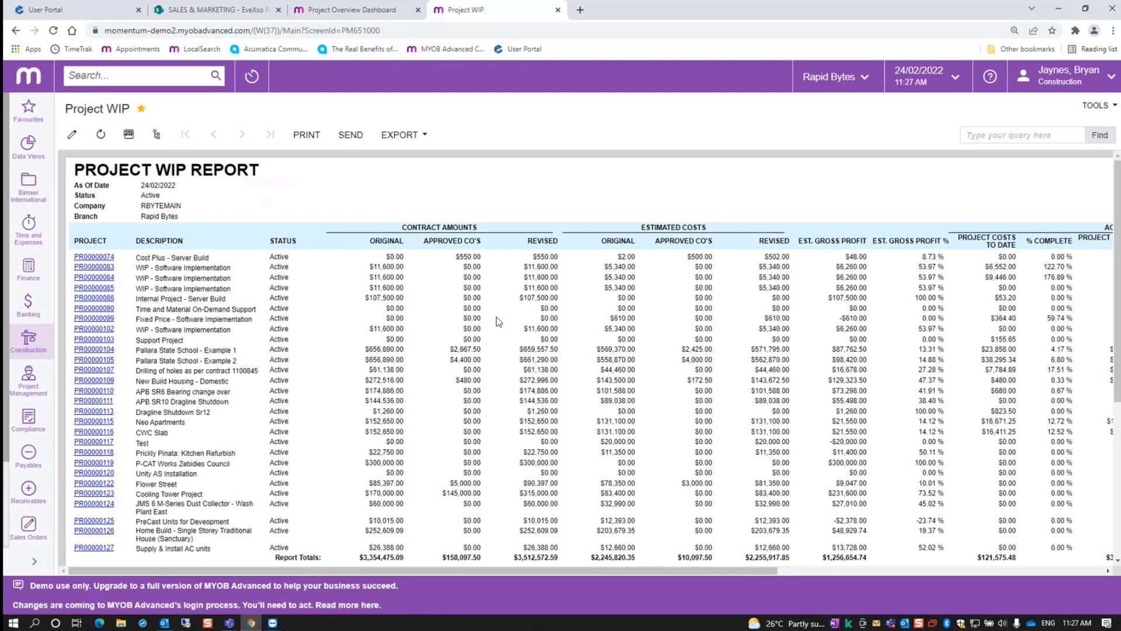
{"action": "scroll", "coordinate": [217, 303], "scroll_direction": "down", "scroll_amount": 5}
{"action": "scroll", "coordinate": [217, 303], "scroll_direction": "up", "scroll_amount": 5}
{"action": "scroll", "coordinate": [803, 339], "scroll_direction": "down", "scroll_amount": 3}
{"action": "scroll", "coordinate": [788, 337], "scroll_direction": "up", "scroll_amount": 3}
{"action": "left_click", "coordinate": [369, 12]}
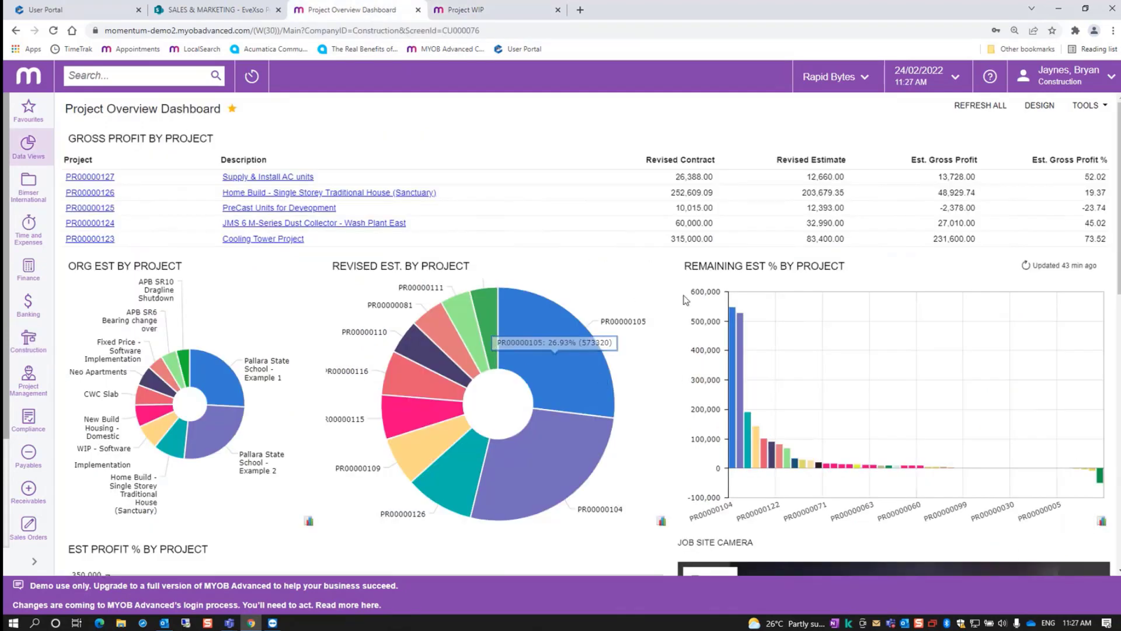